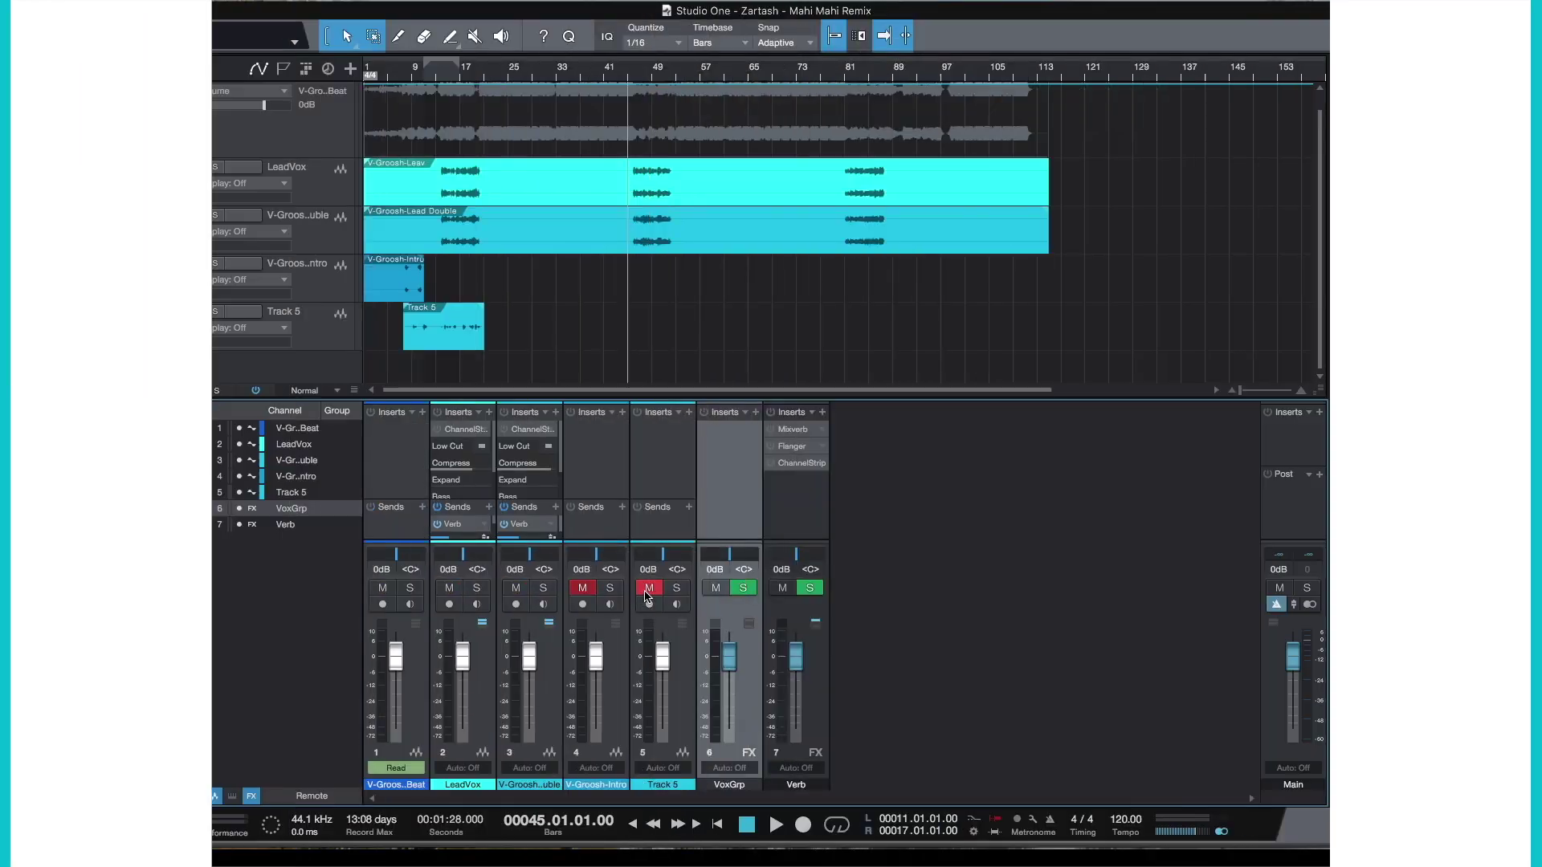
Unmute V-Groosh-Intro and Track 5, then play the vocal mix from bar 45 and stop.
{"action": "left_click", "coordinate": [648, 593]}
{"action": "left_click", "coordinate": [587, 594]}
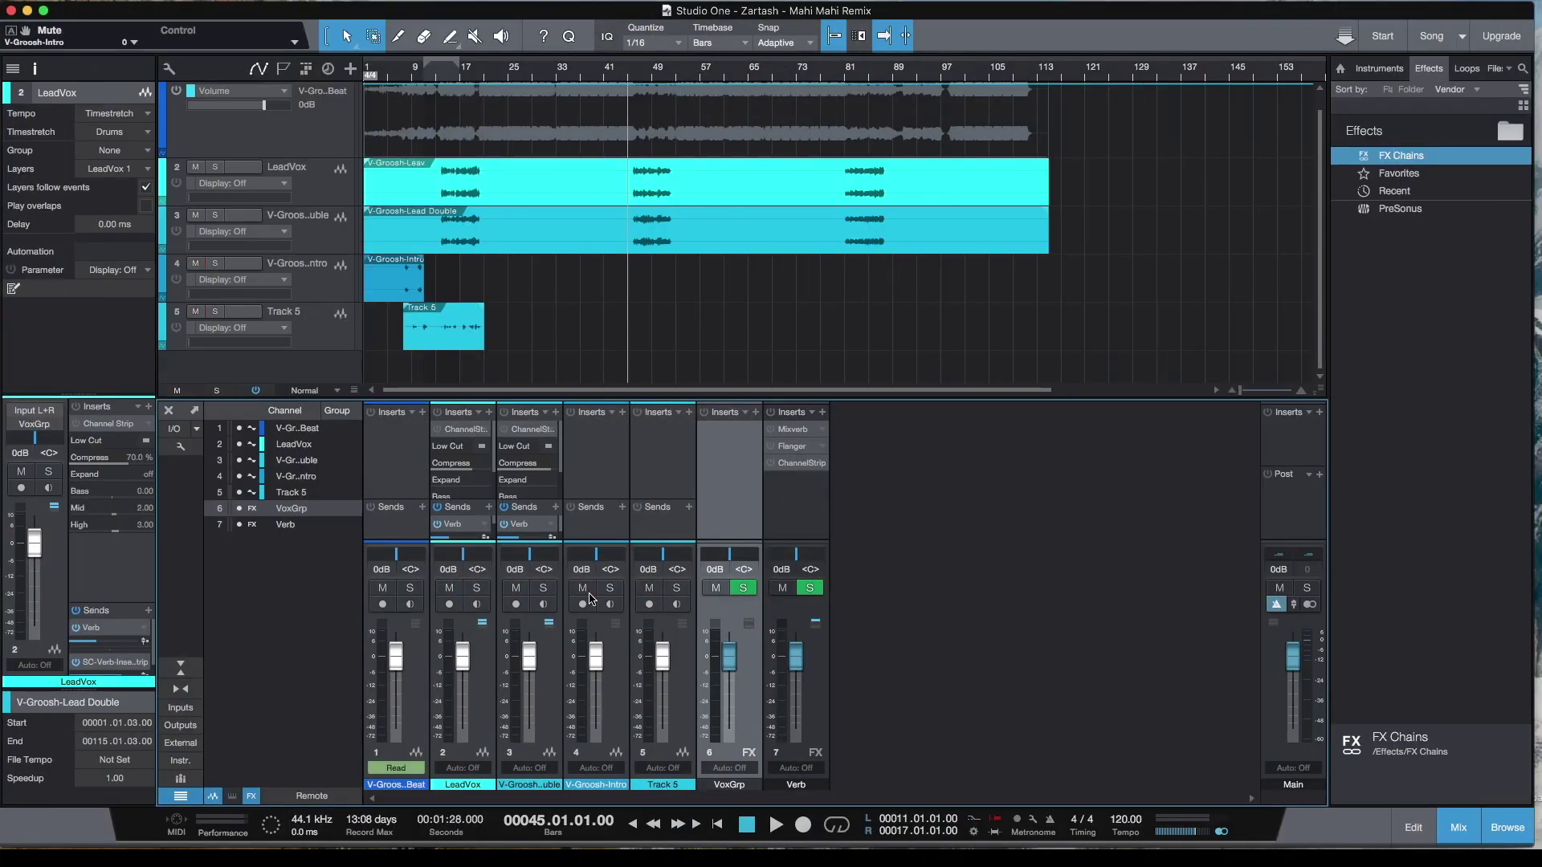
{"action": "left_click", "coordinate": [629, 74]}
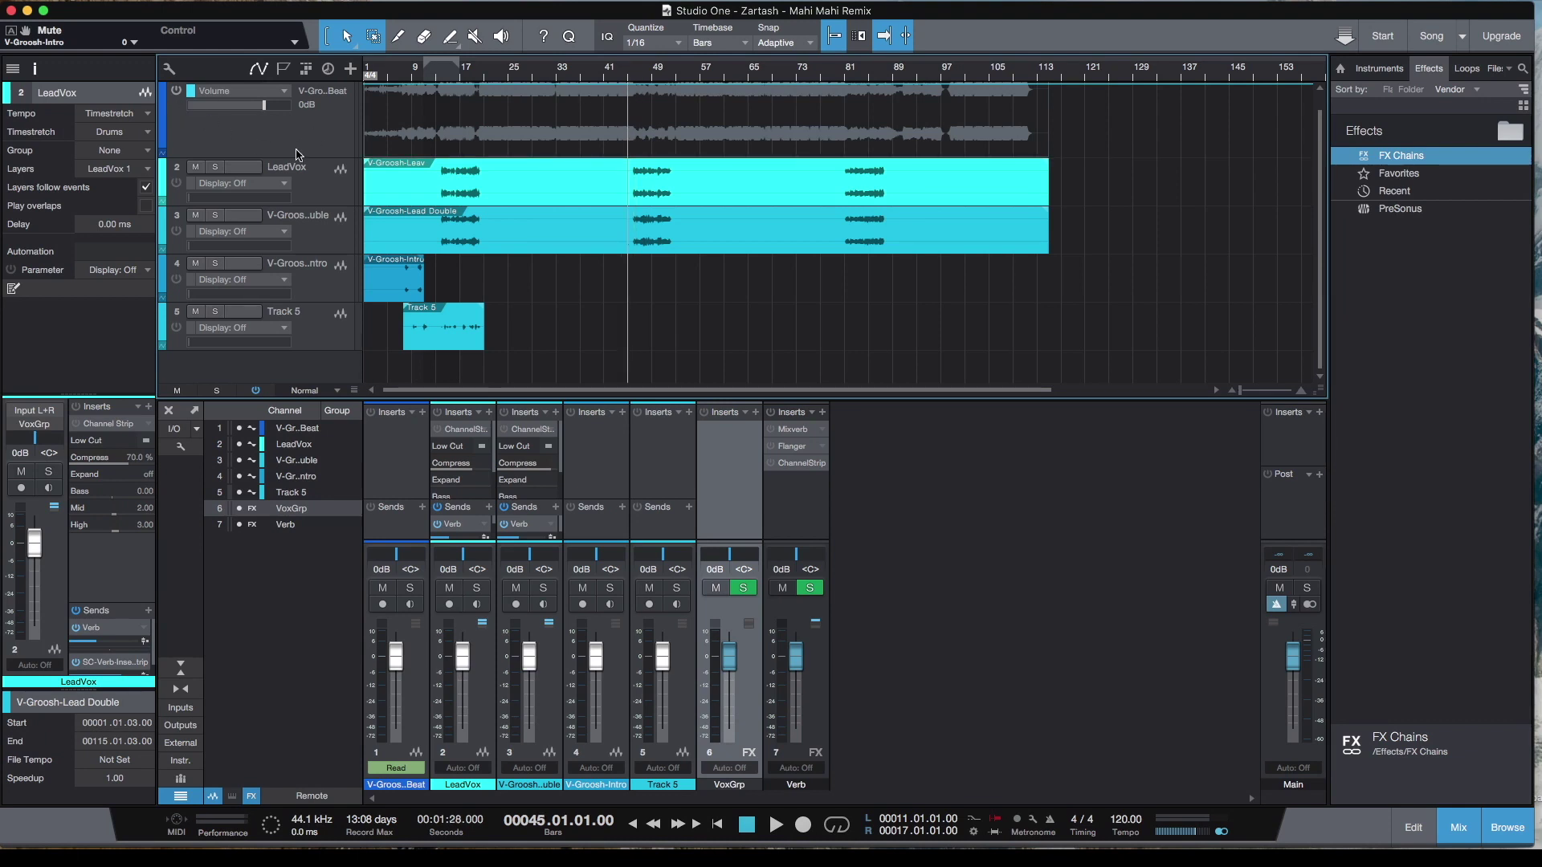
{"action": "key", "text": "space"}
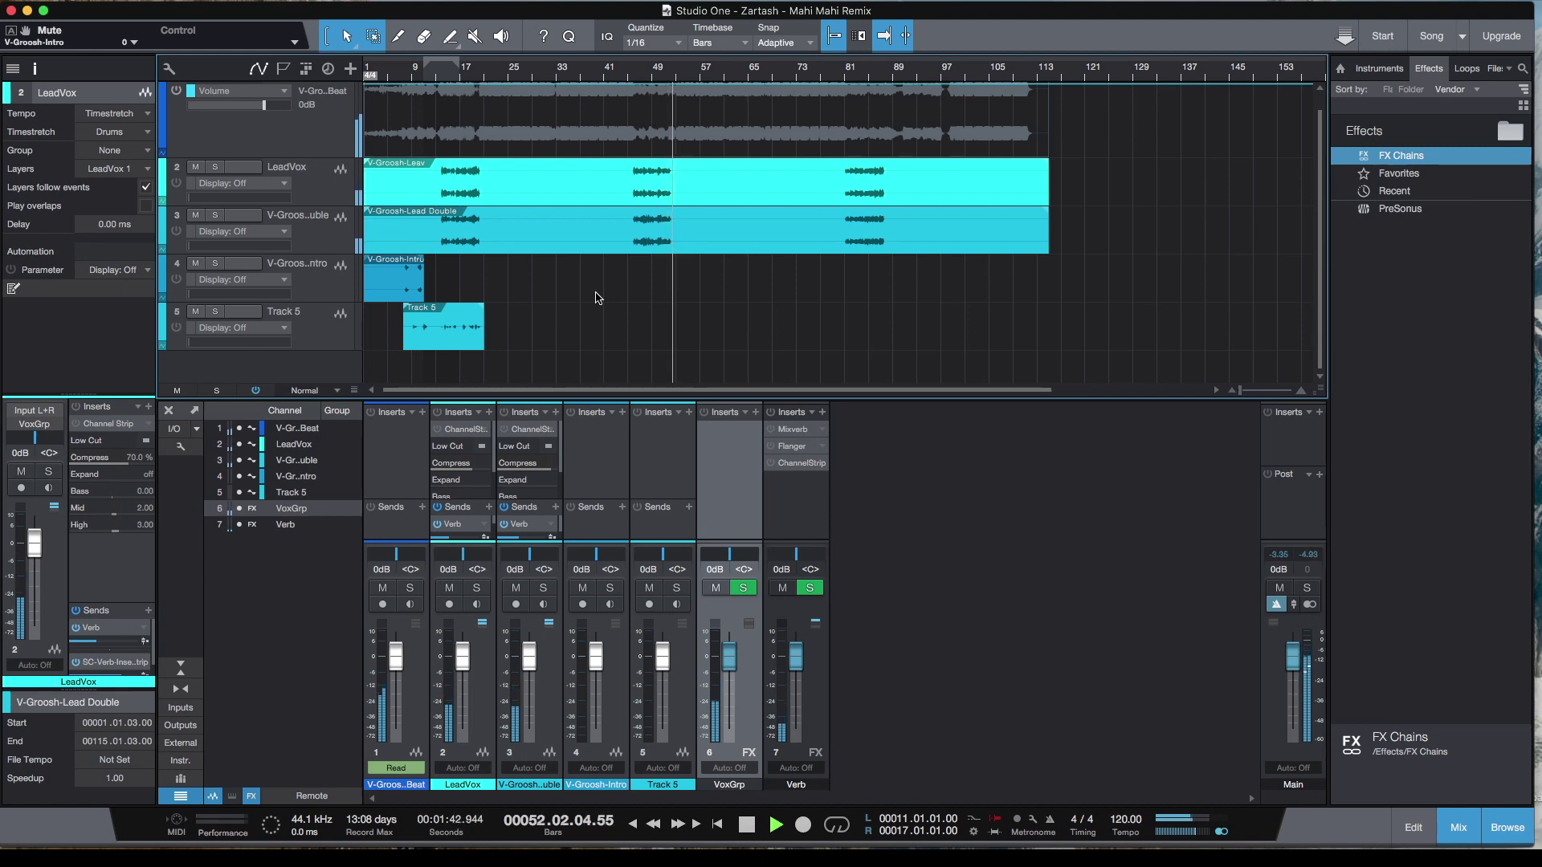
{"action": "key", "text": "space"}
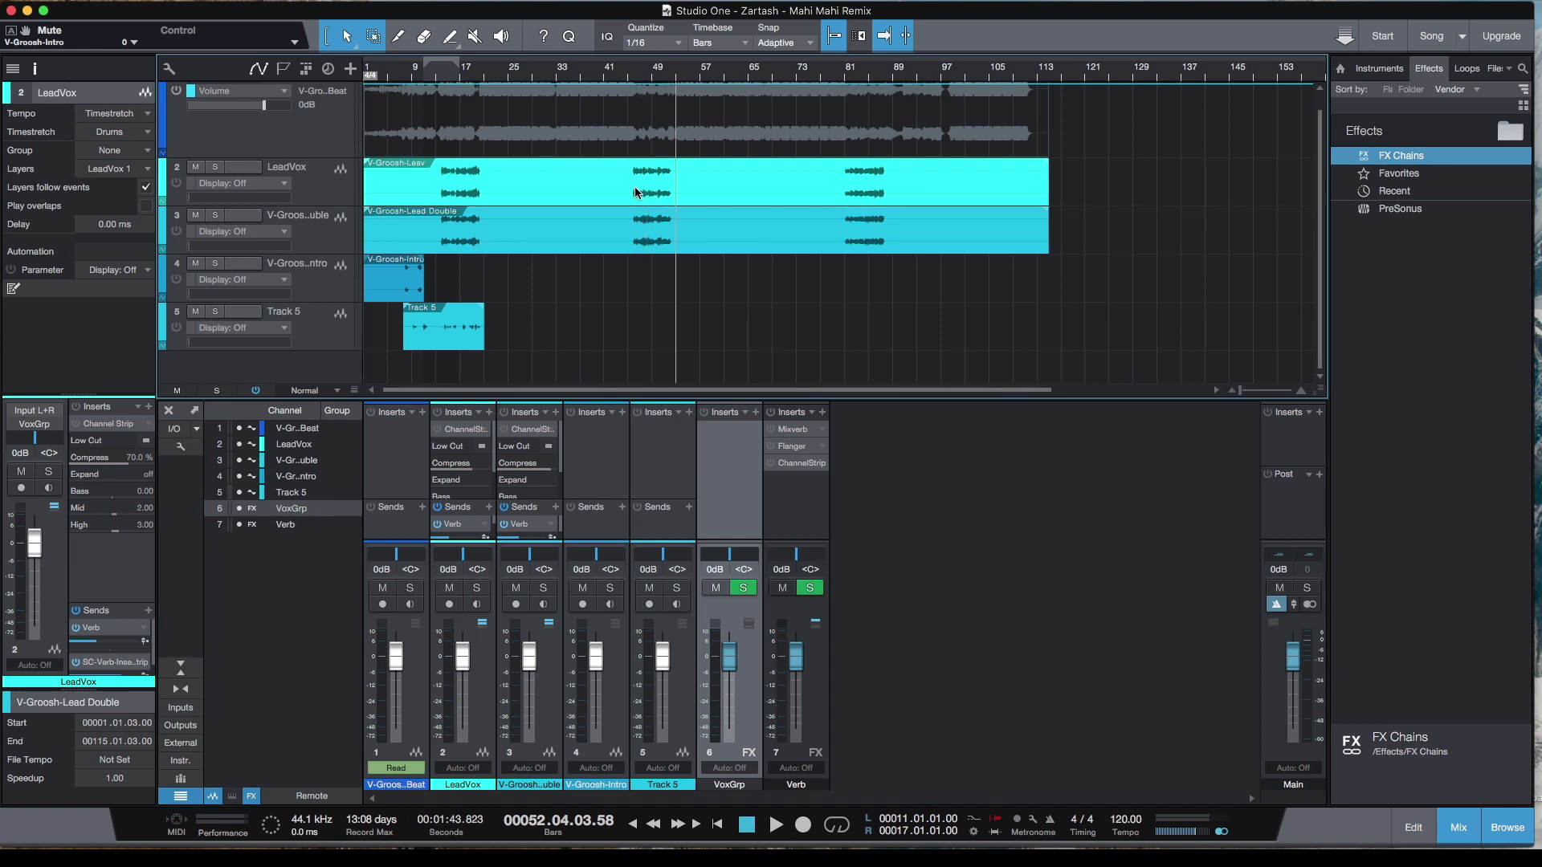
{"action": "key", "text": "space"}
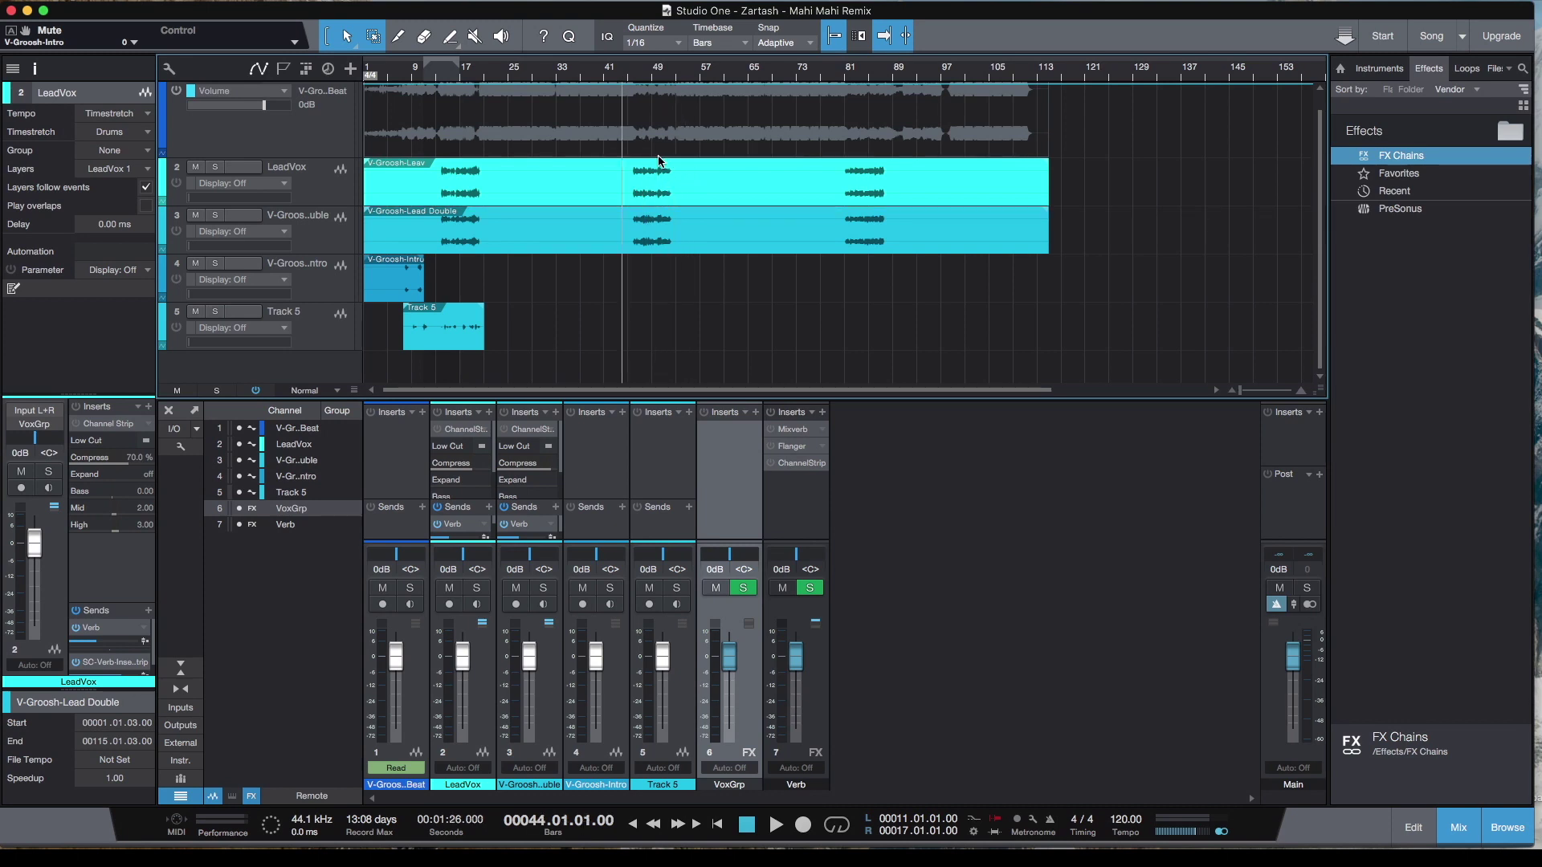
Set the playhead to bar 45 and solo the LeadVox track.
{"action": "left_click", "coordinate": [634, 76]}
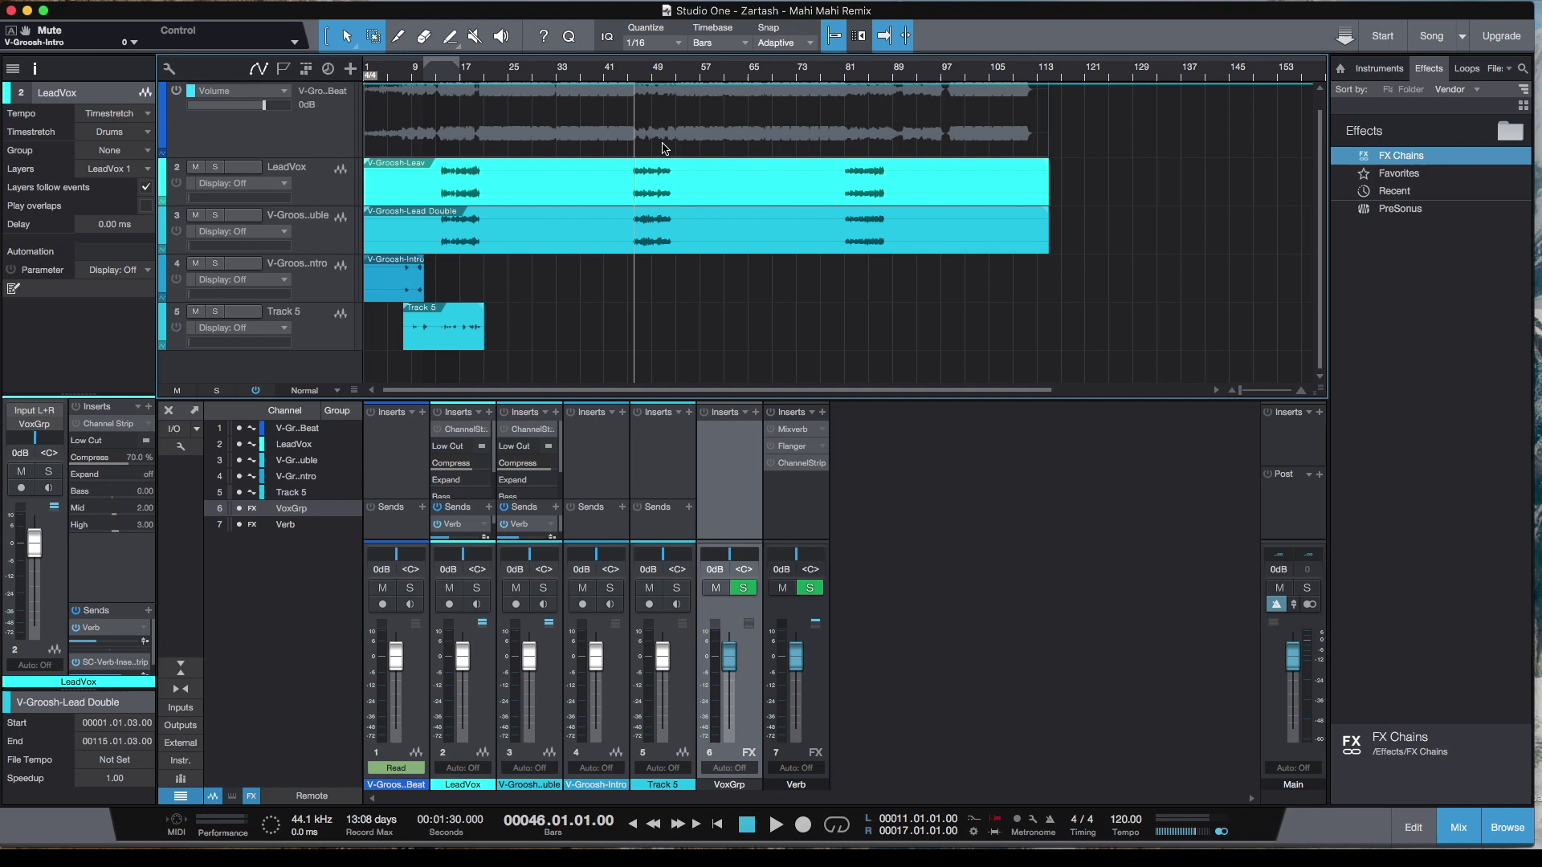
{"action": "left_click", "coordinate": [629, 78]}
{"action": "left_click", "coordinate": [326, 186]}
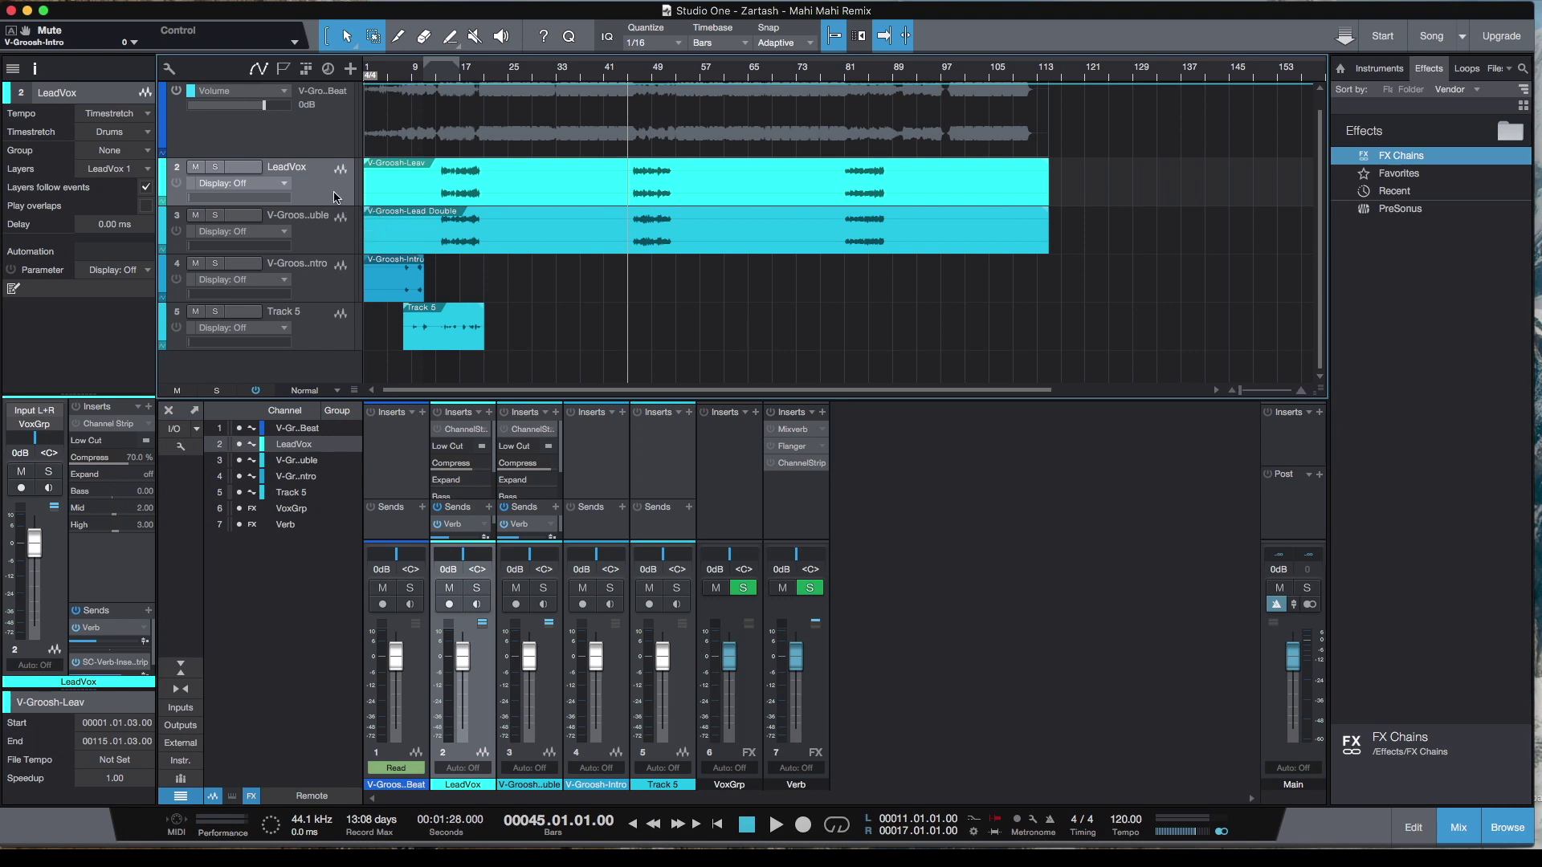
{"action": "left_click", "coordinate": [320, 225]}
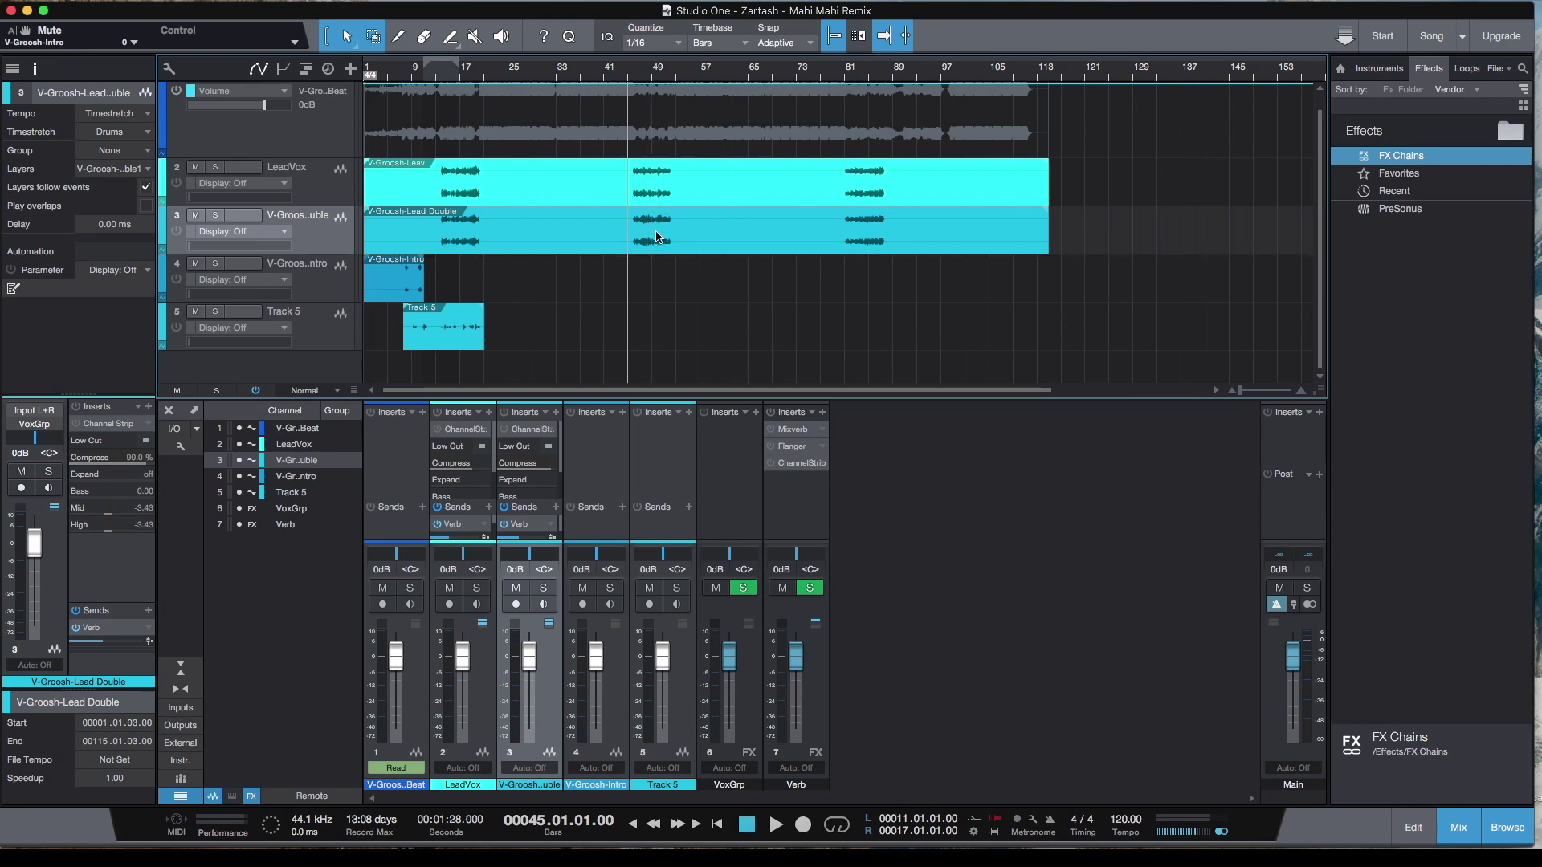
{"action": "left_click", "coordinate": [178, 189]}
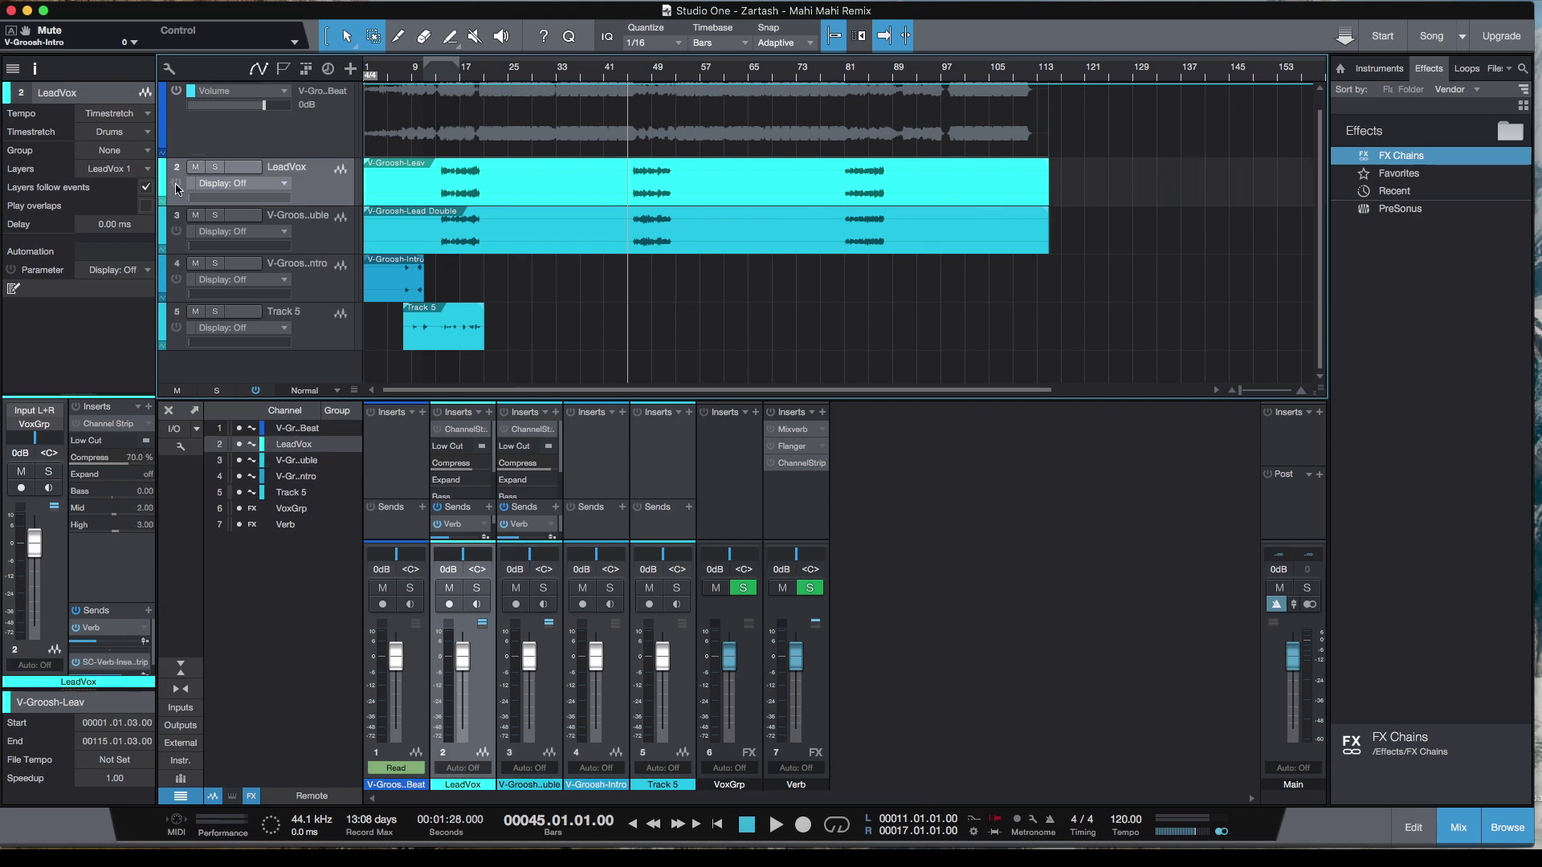
{"action": "left_click", "coordinate": [216, 168]}
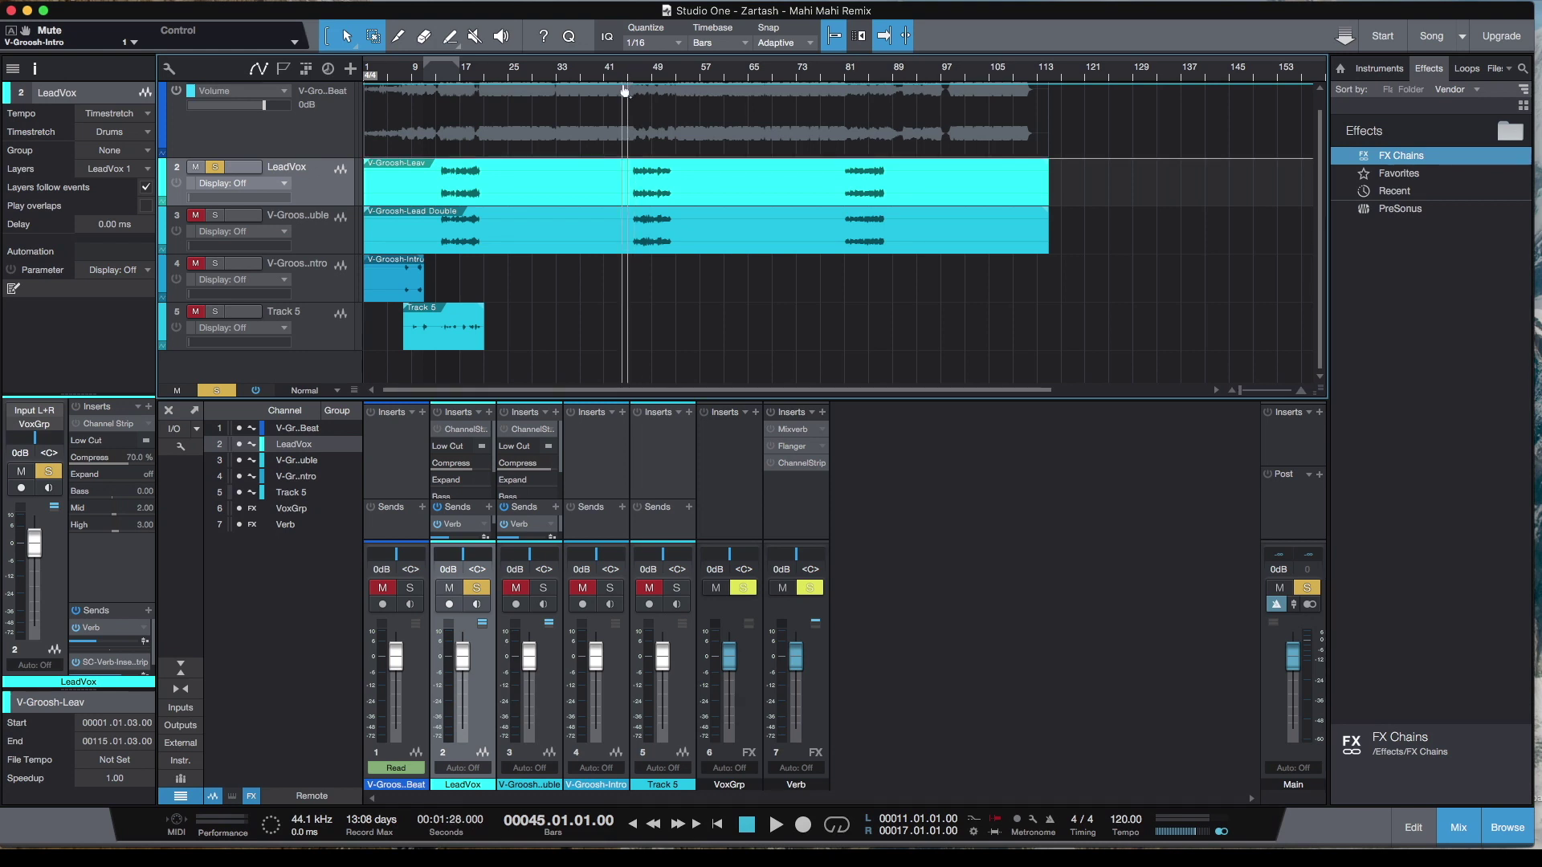
{"action": "key", "text": "space"}
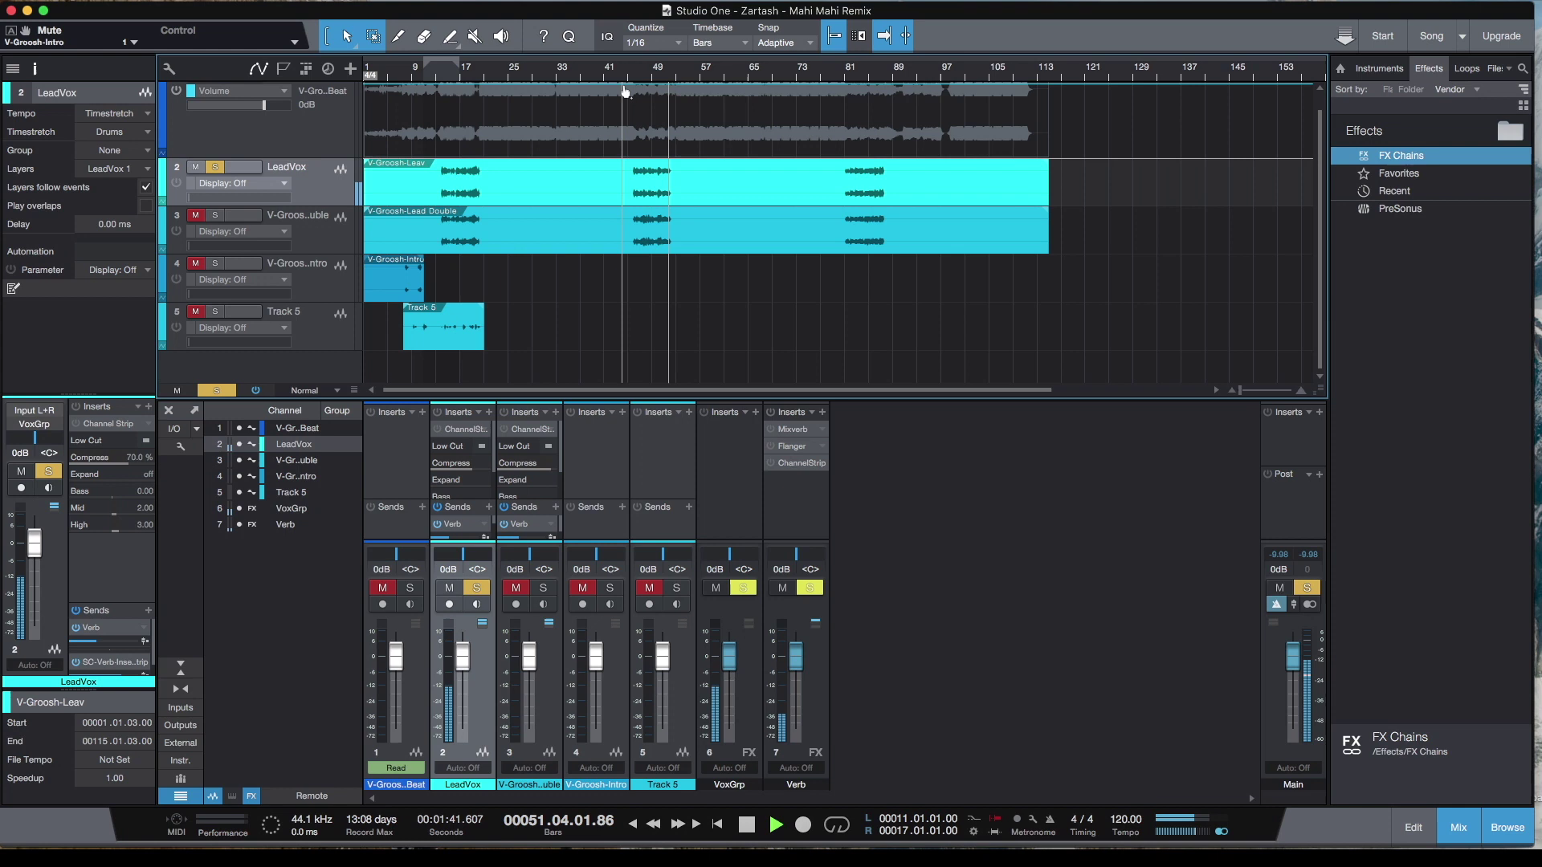
{"action": "key", "text": "space"}
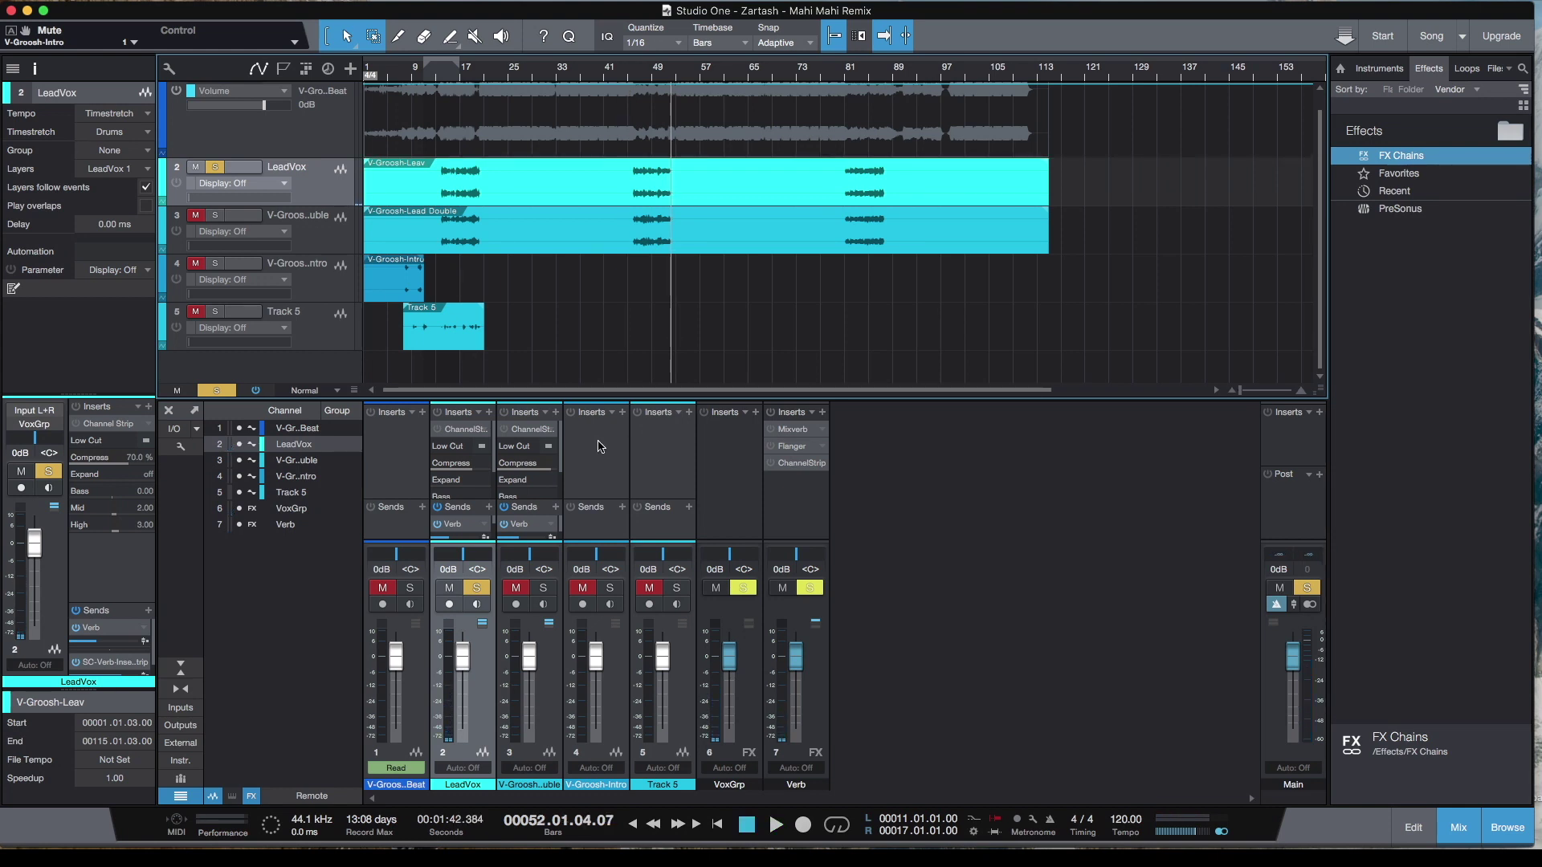
Power on the LeadVox Channel Strip: 73.6 Hz low cut, 70% compression, 2.00 dB gain.
{"action": "left_click", "coordinate": [463, 434]}
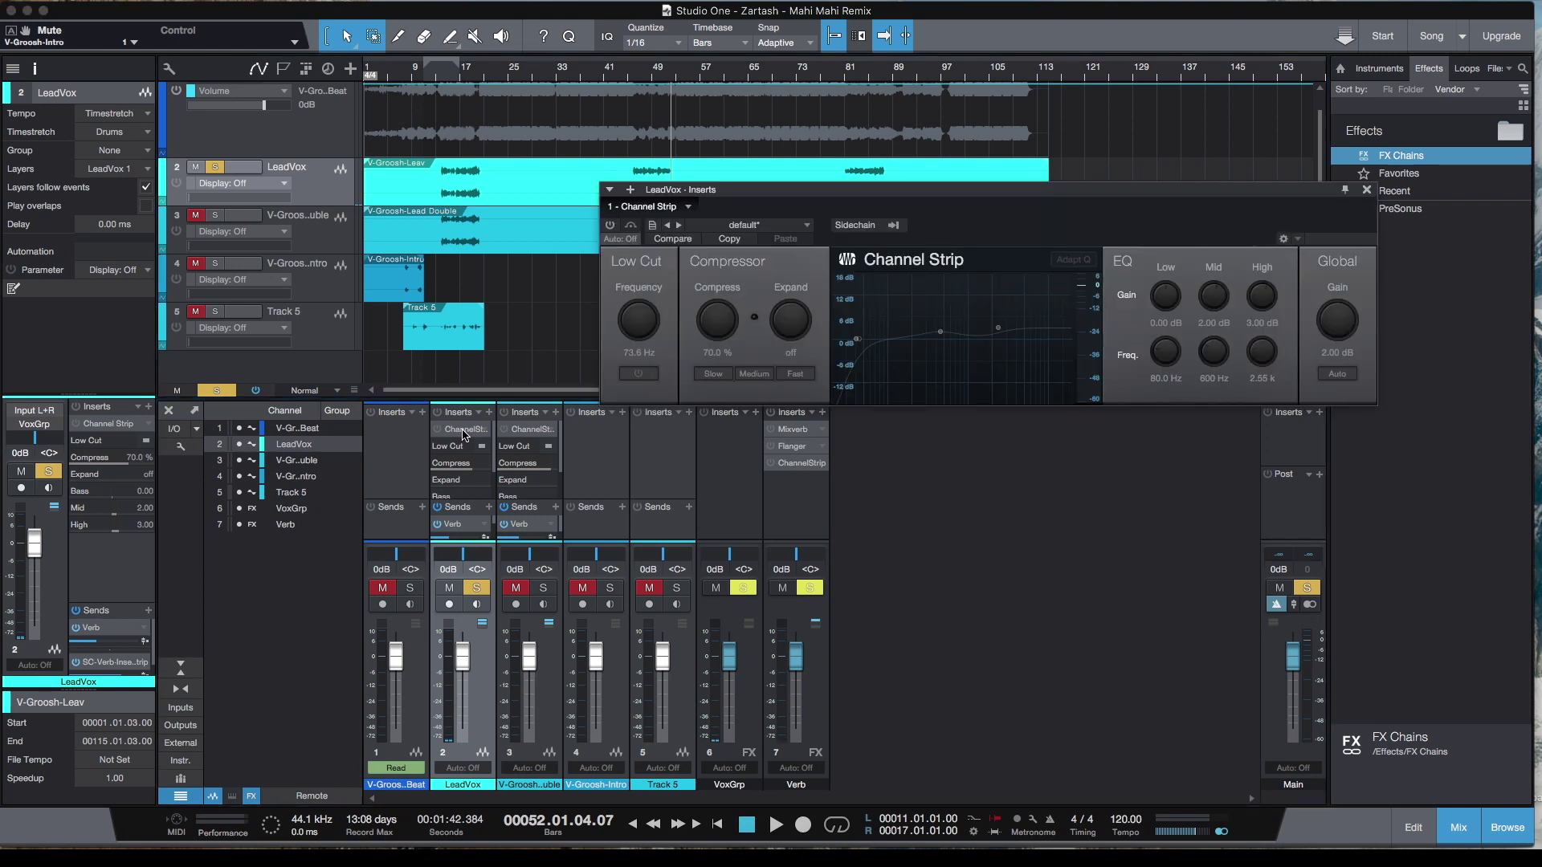
{"action": "left_click_drag", "start_coordinate": [1038, 193], "coordinate": [946, 324]}
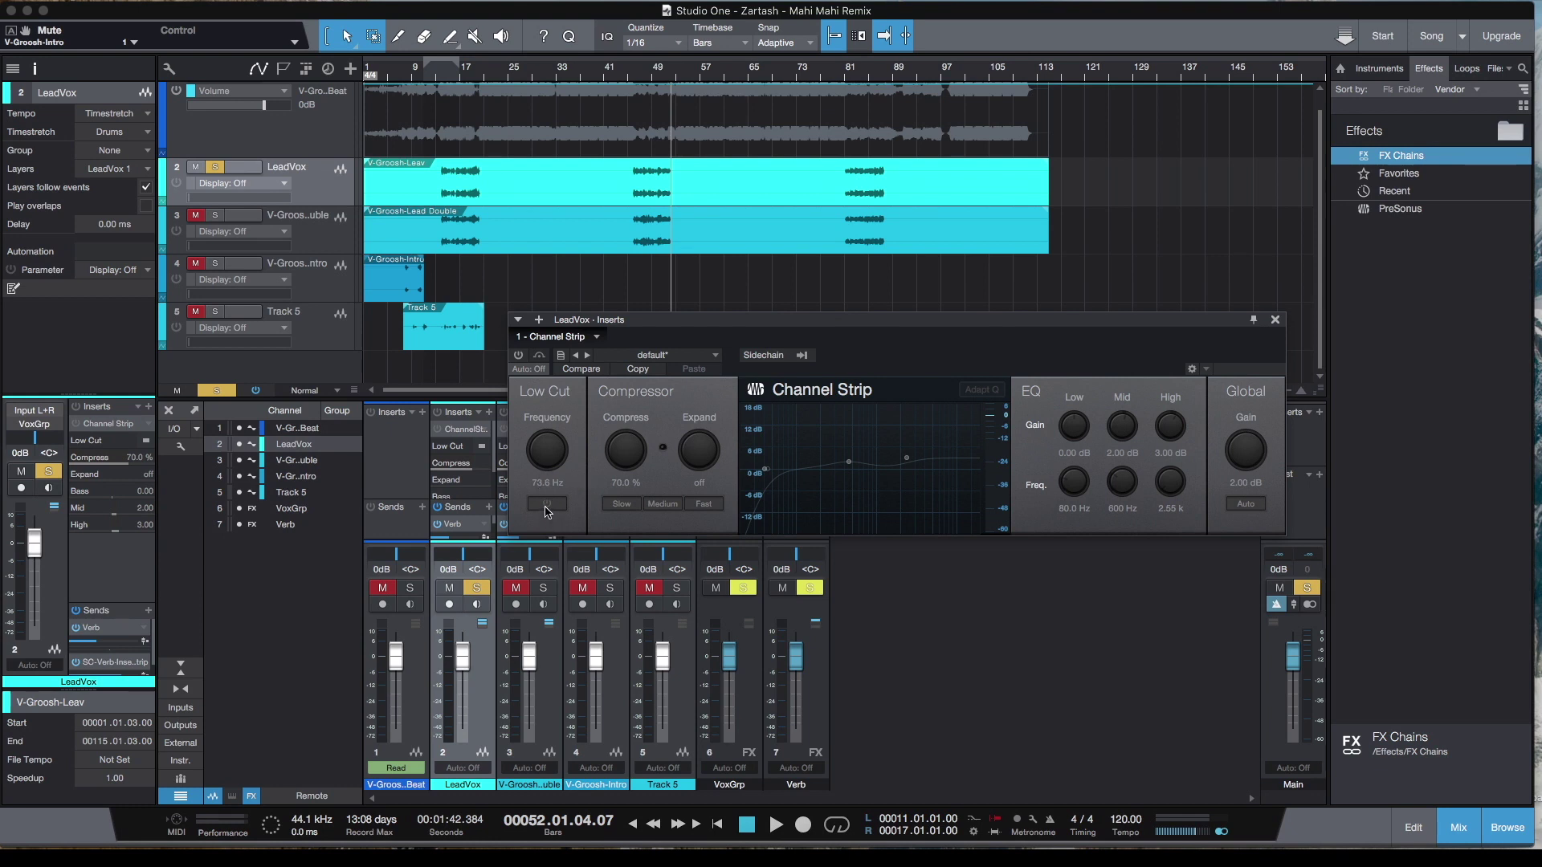
{"action": "left_click", "coordinate": [518, 355]}
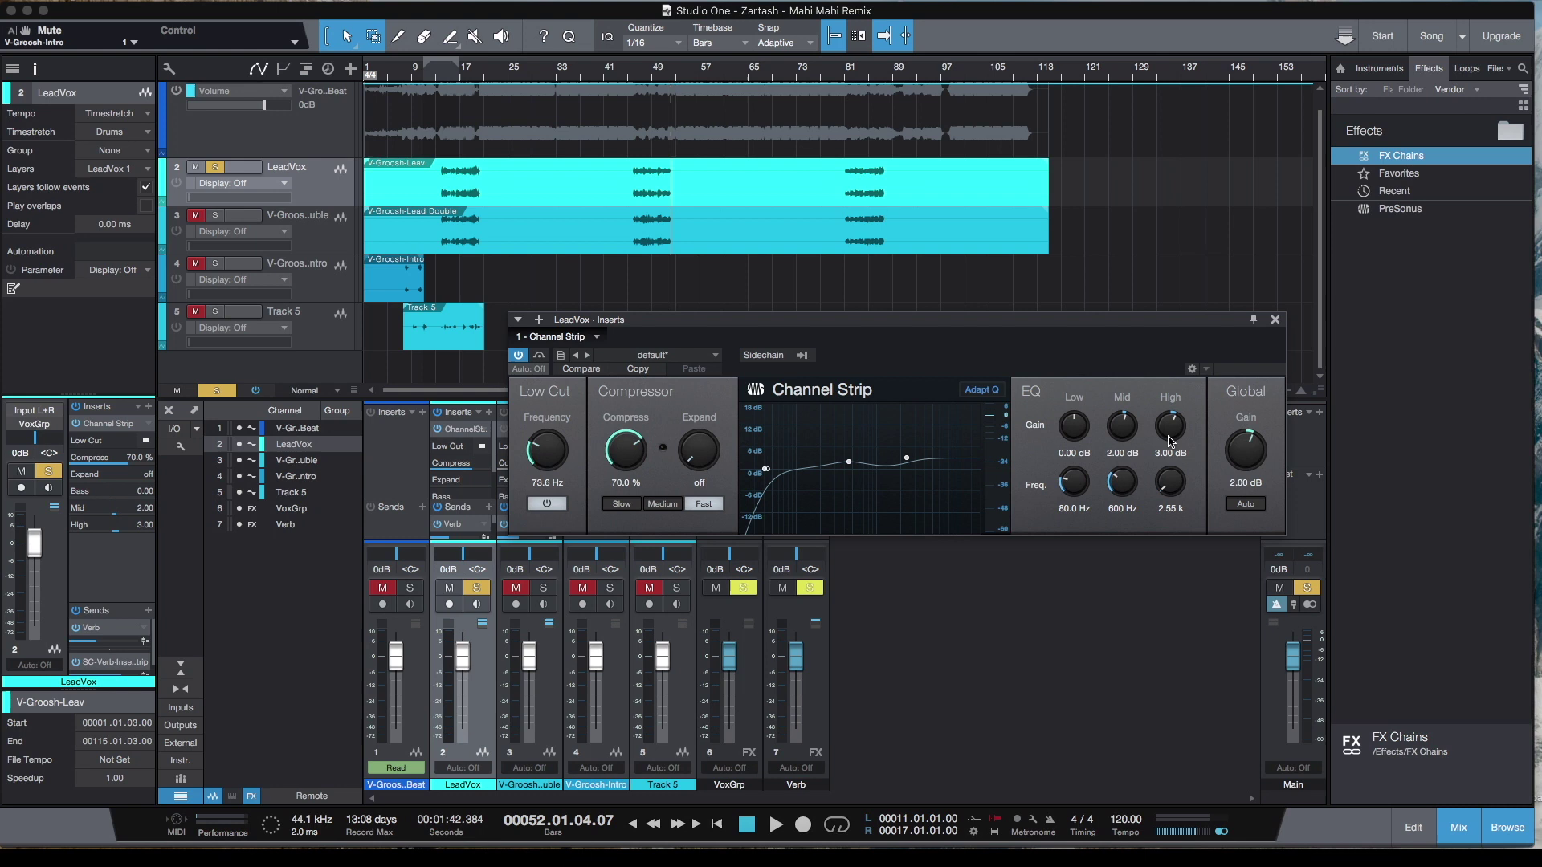
Audition the processed lead vocal from bar 45.
{"action": "left_click", "coordinate": [628, 81]}
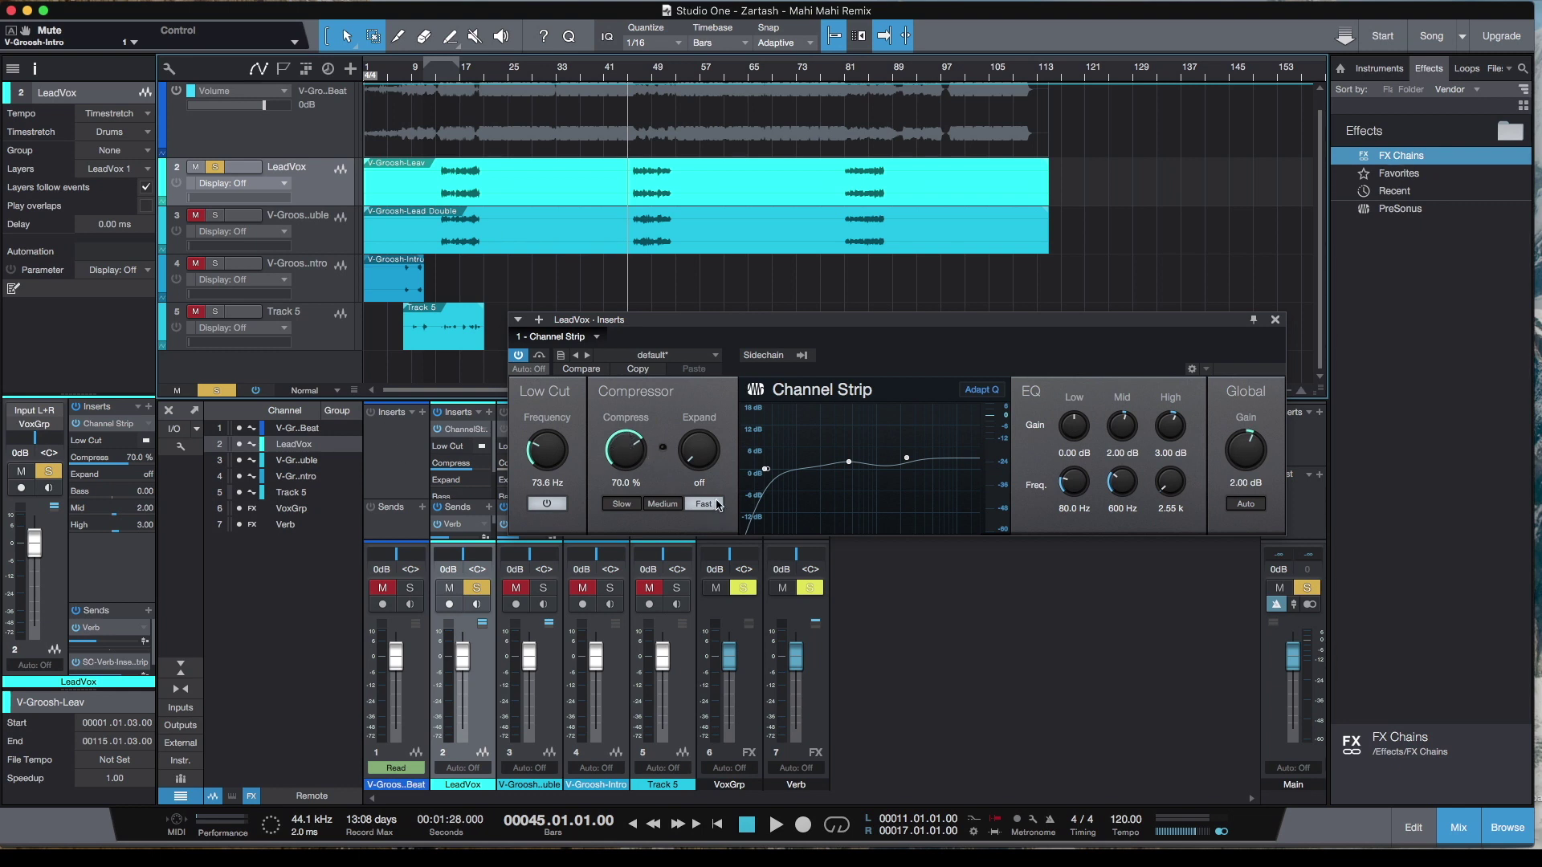
{"action": "key", "text": "space"}
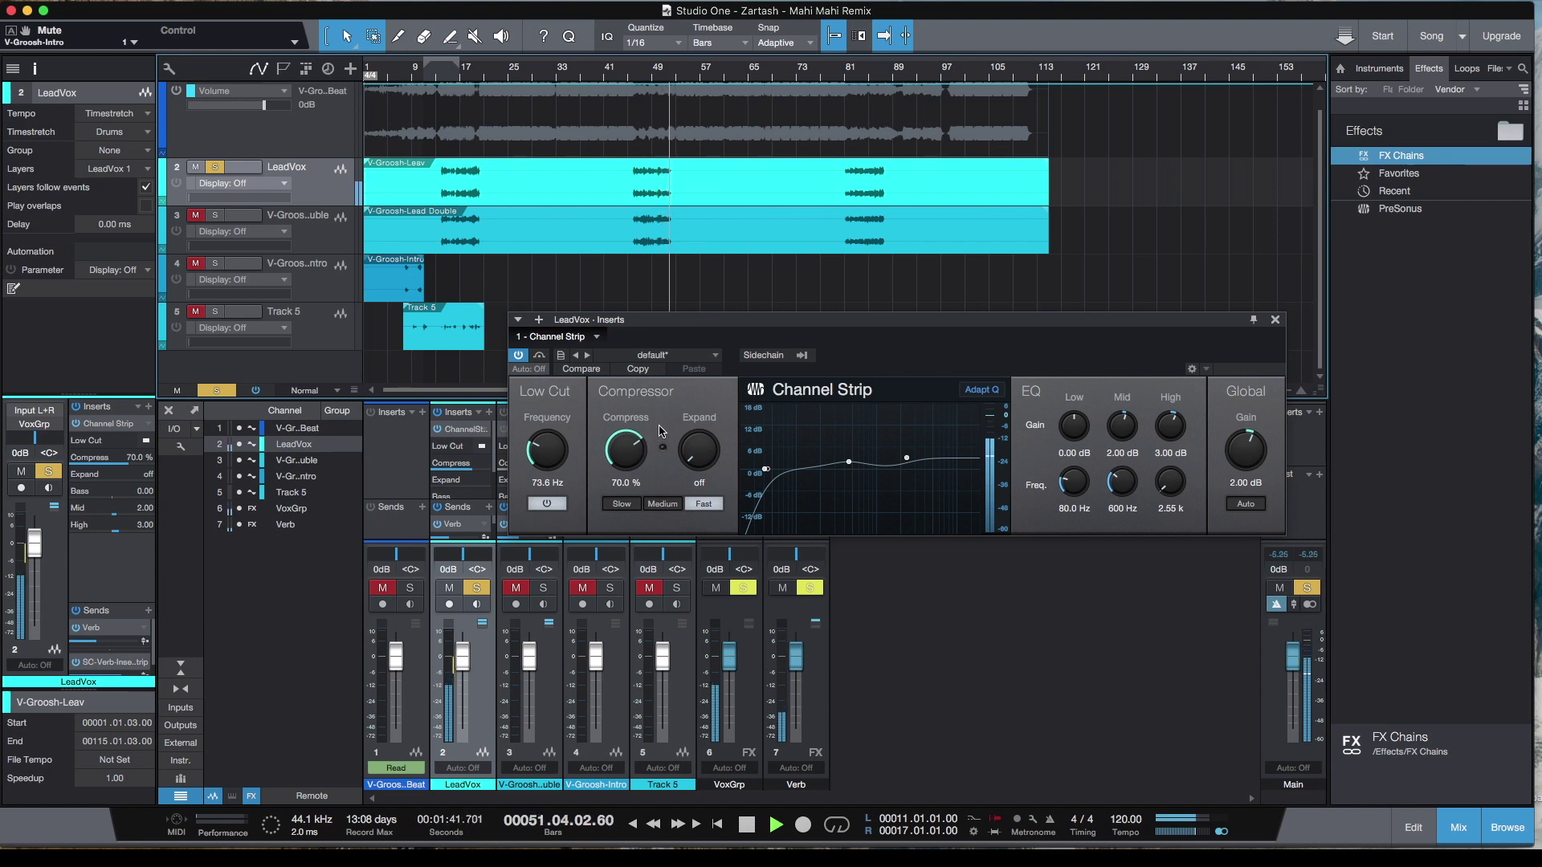
{"action": "key", "text": "space"}
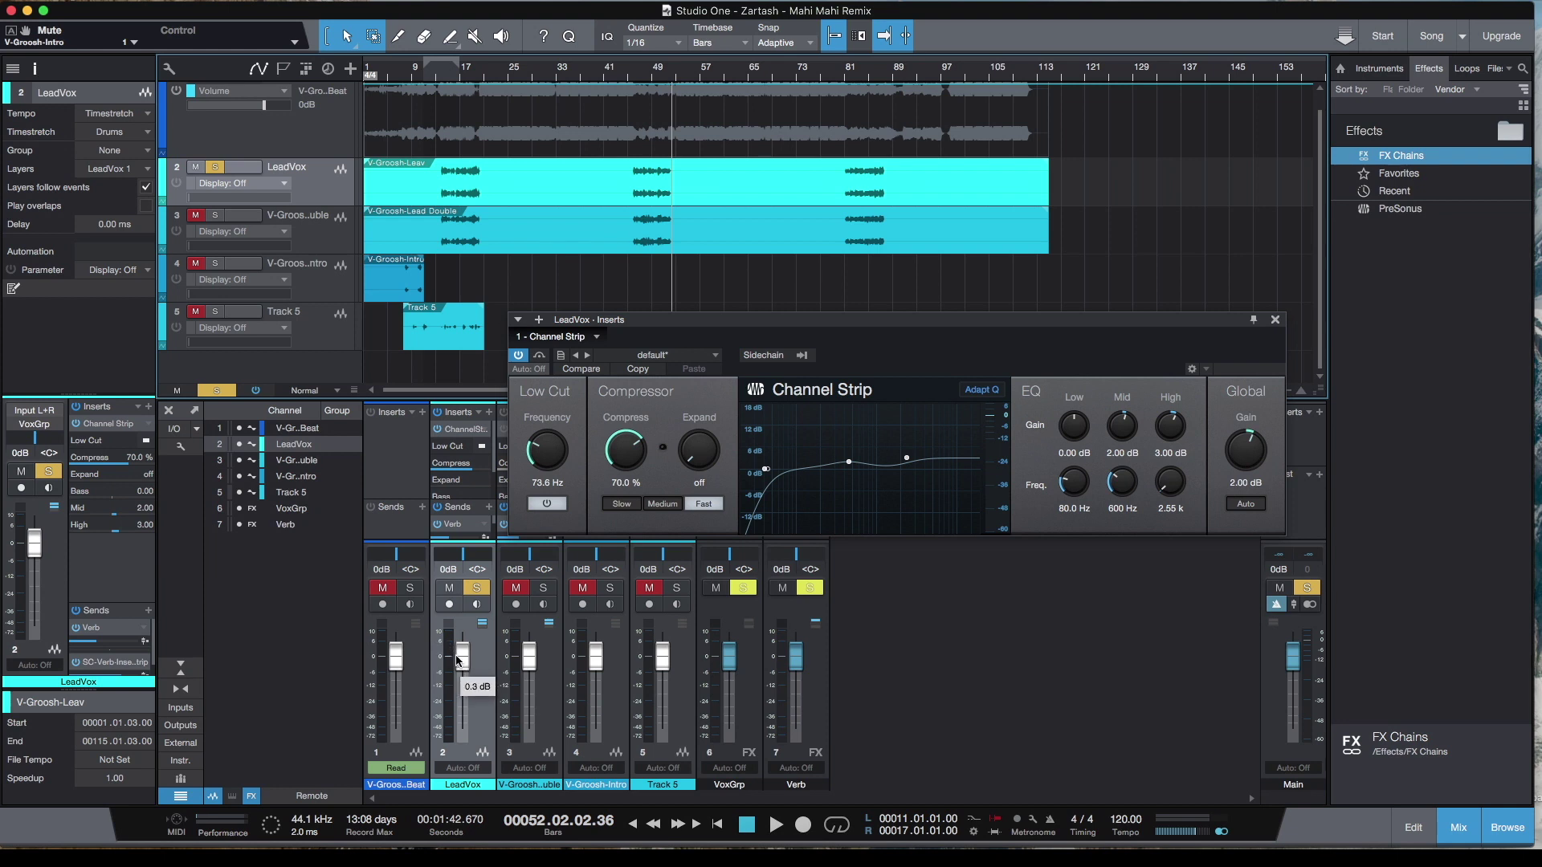
{"action": "left_click_drag", "start_coordinate": [1277, 325], "coordinate": [1221, 341]}
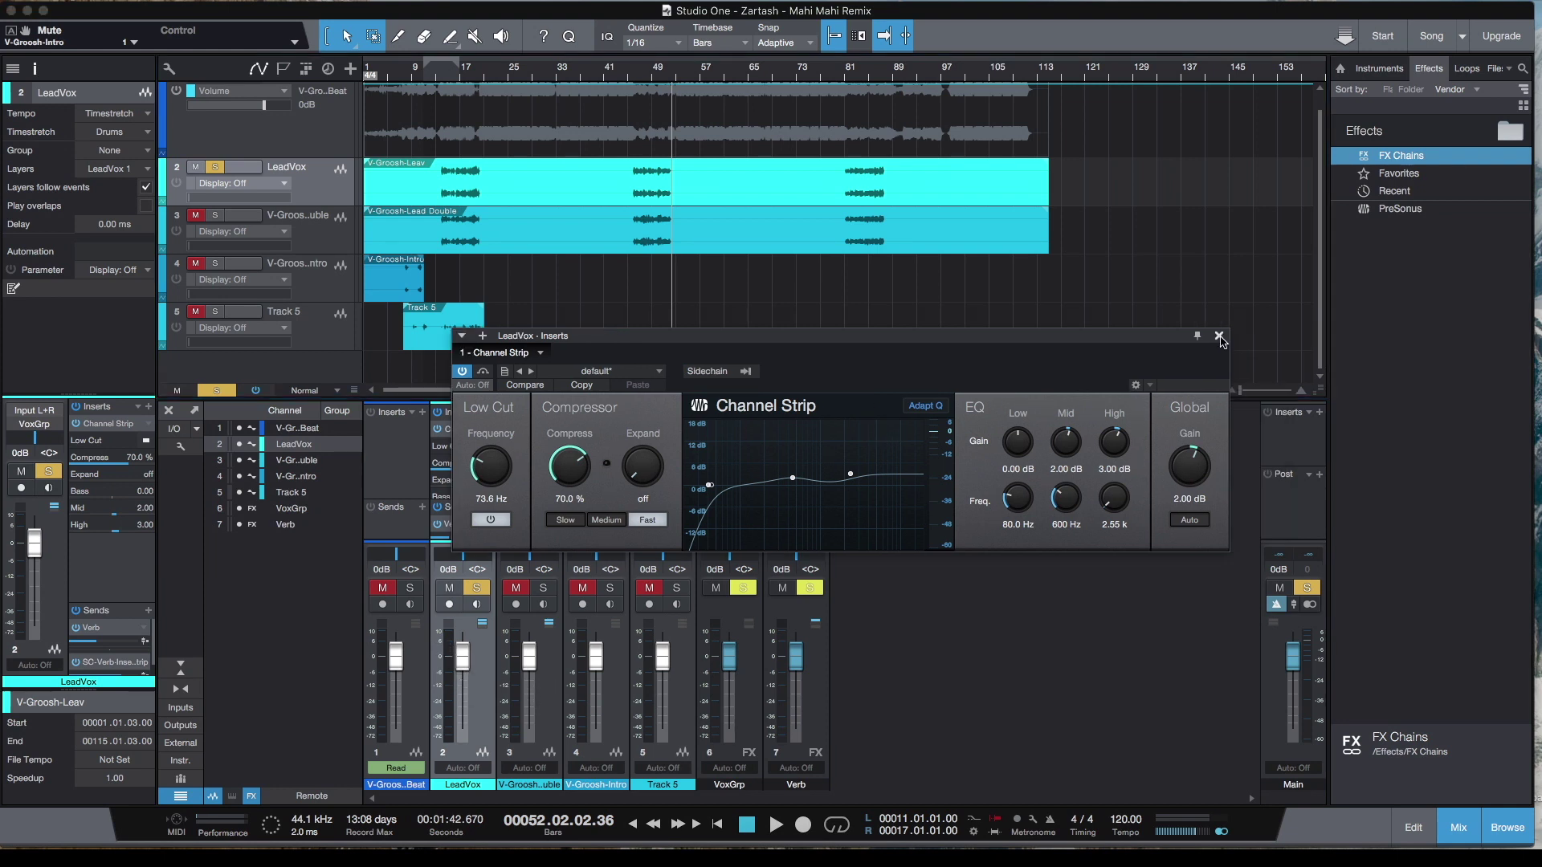
Close the LeadVox editor, solo V-Groosh-Lead Double and unsolo LeadVox.
{"action": "left_click", "coordinate": [1220, 336]}
{"action": "left_click", "coordinate": [249, 225]}
{"action": "left_click", "coordinate": [215, 215]}
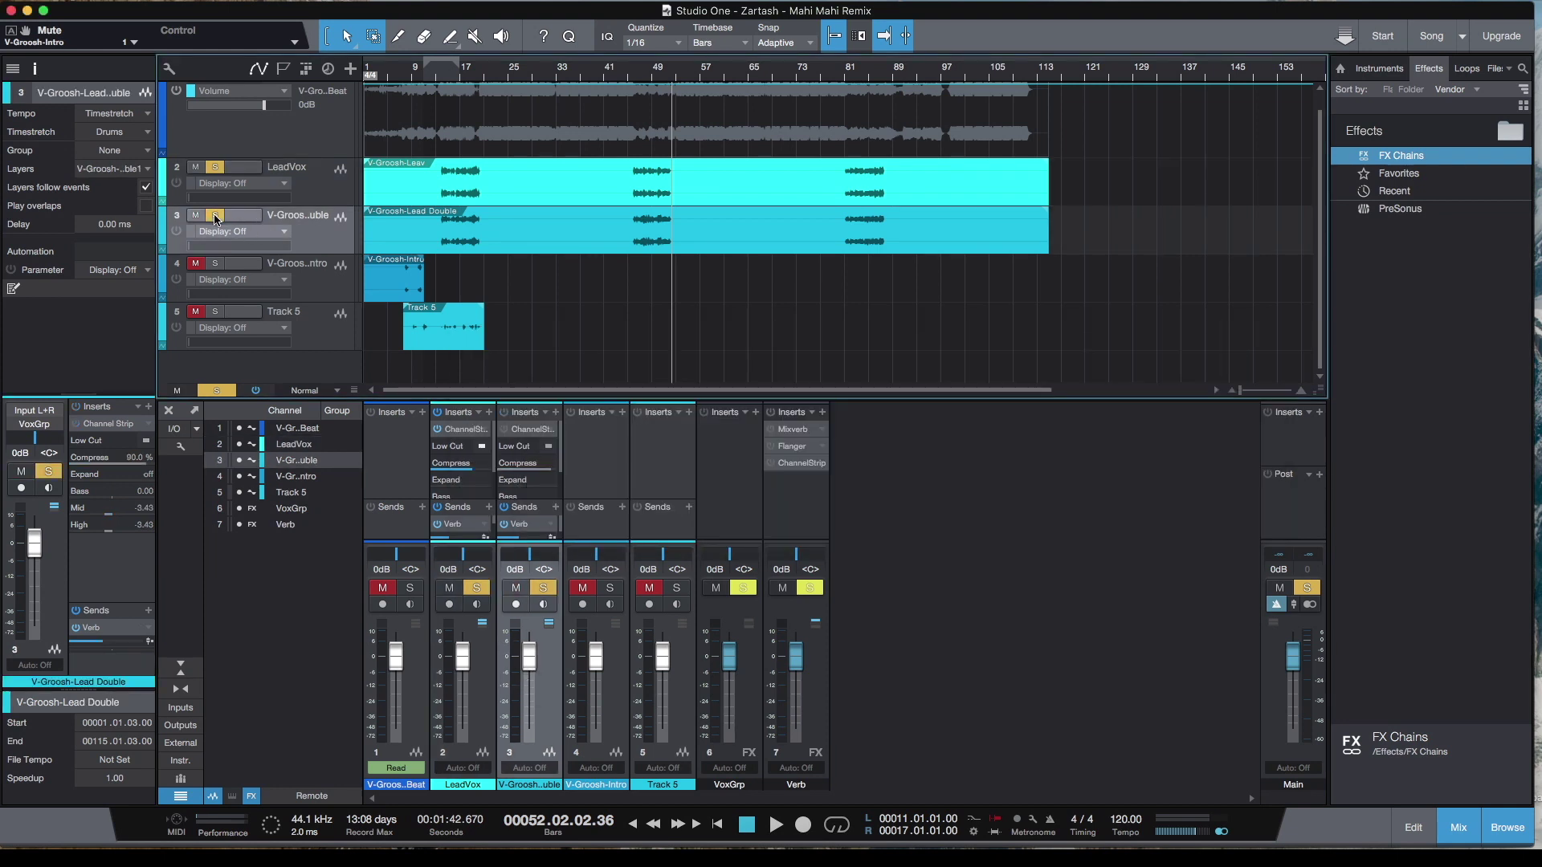
{"action": "left_click", "coordinate": [222, 167]}
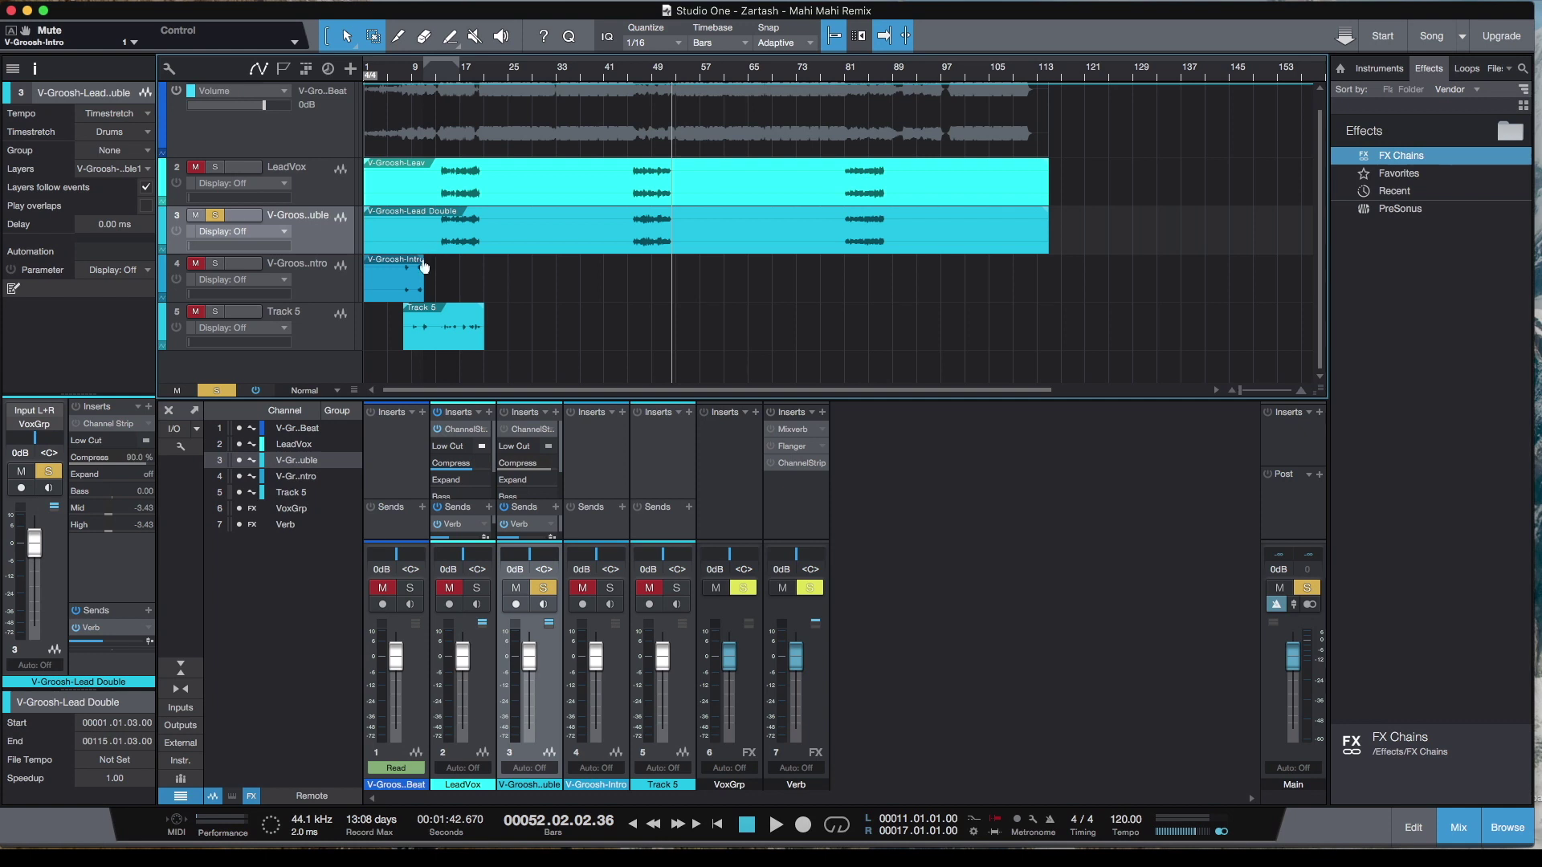
Power on the double's Channel Strip (350 Hz low cut, 90% compression) and audition it from bar 46.
{"action": "left_click", "coordinate": [535, 429]}
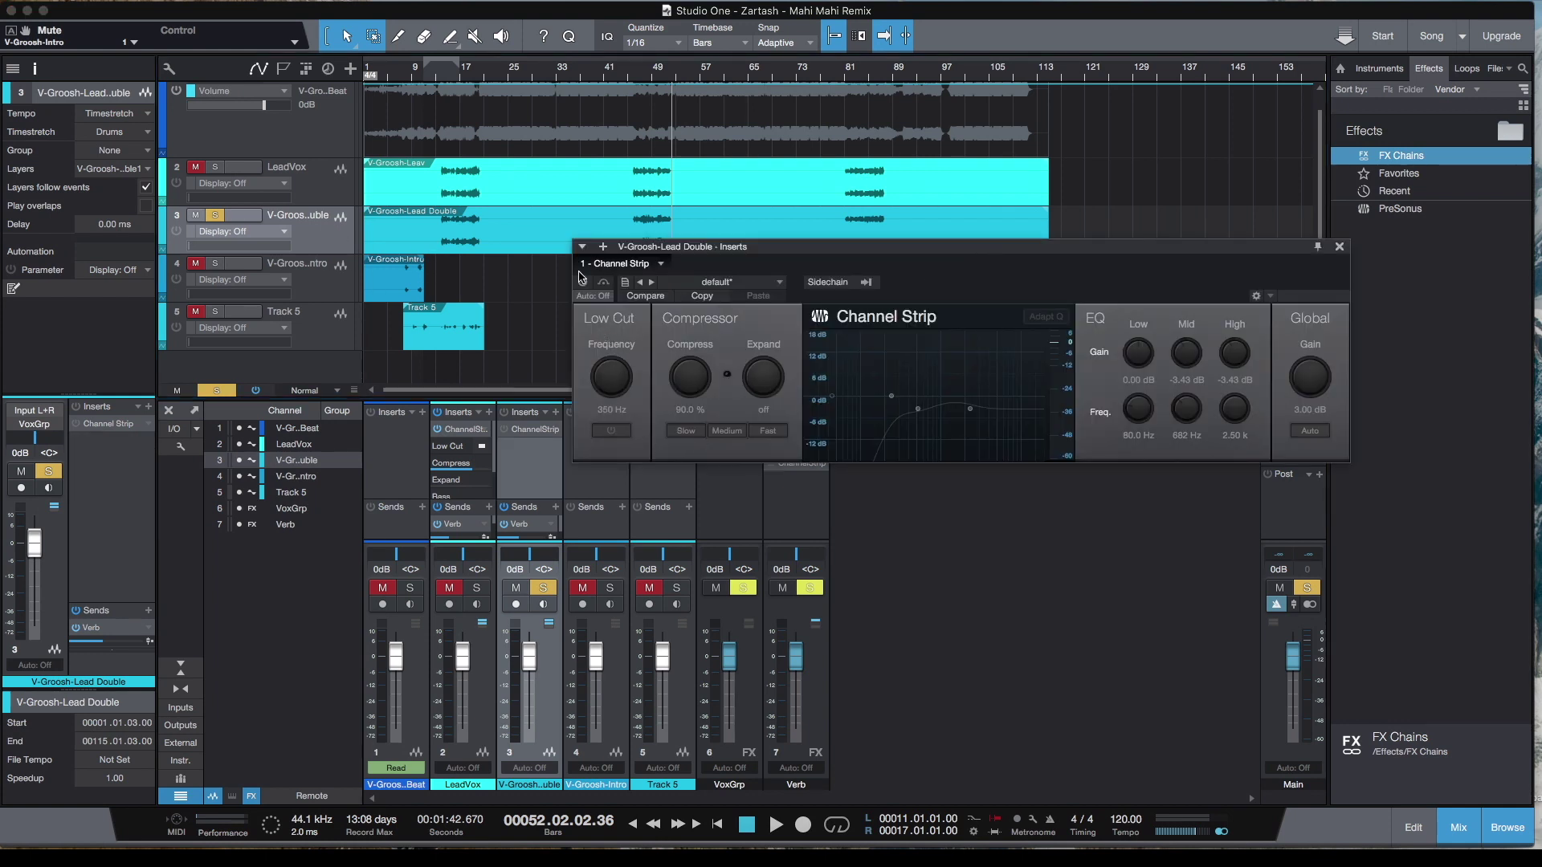
{"action": "left_click", "coordinate": [582, 282]}
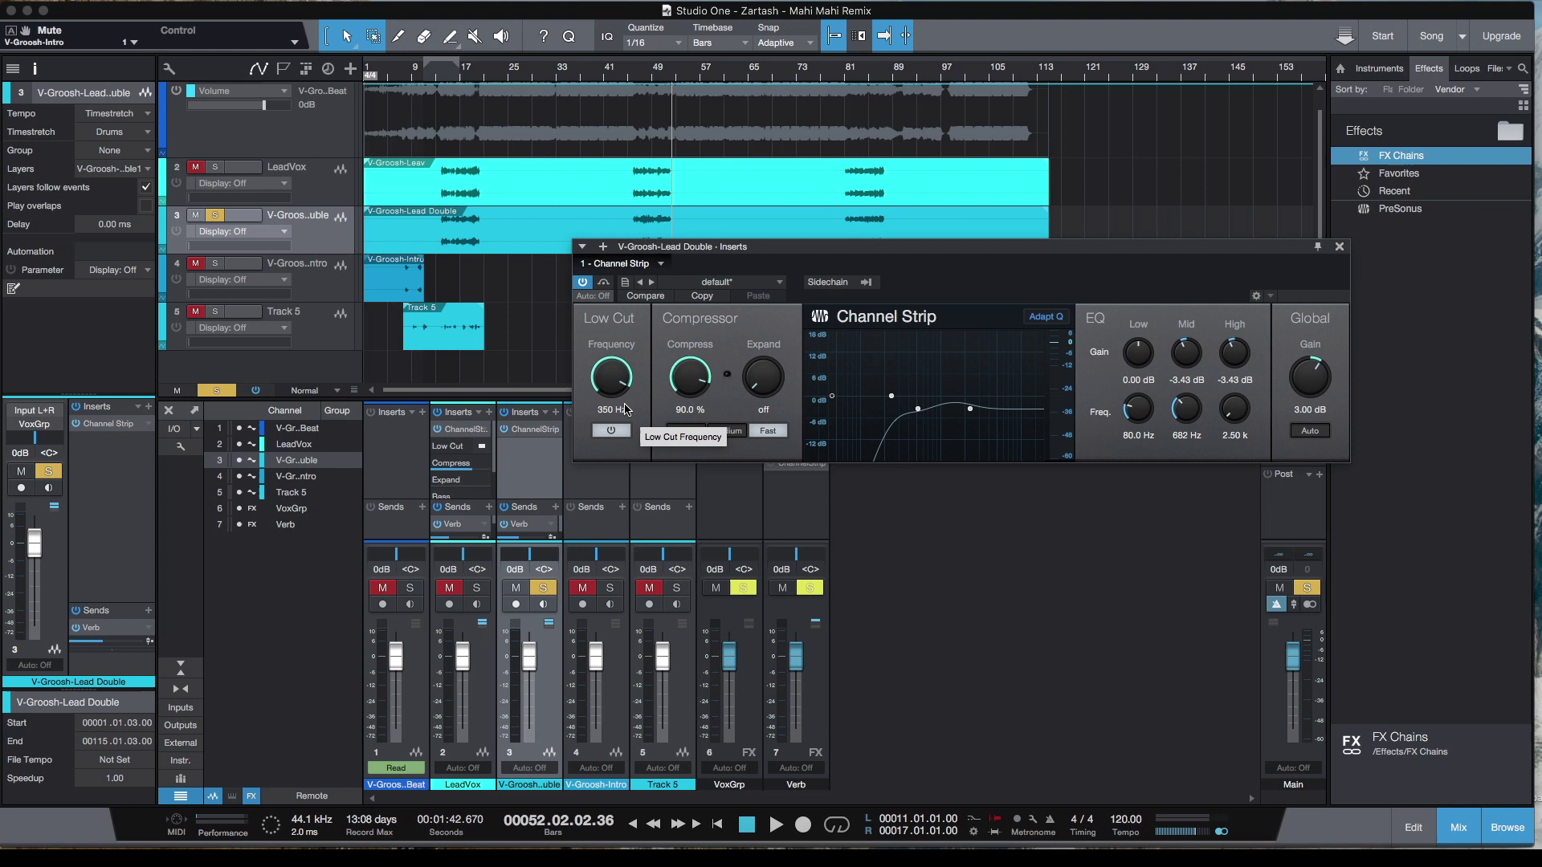
{"action": "left_click_drag", "start_coordinate": [914, 256], "coordinate": [879, 326]}
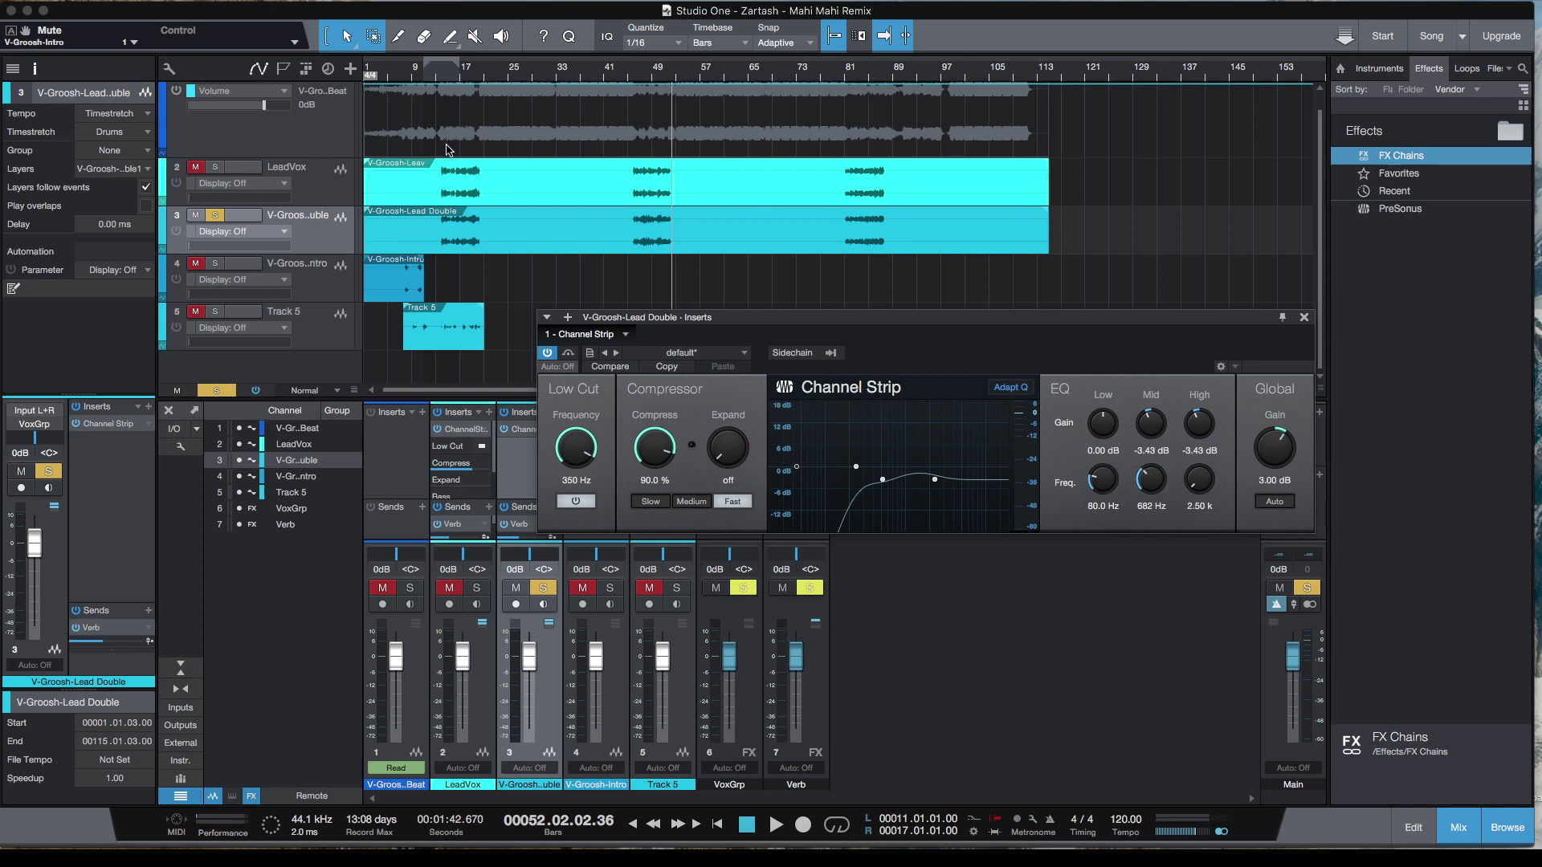
{"action": "left_click", "coordinate": [635, 96]}
{"action": "key", "text": "space"}
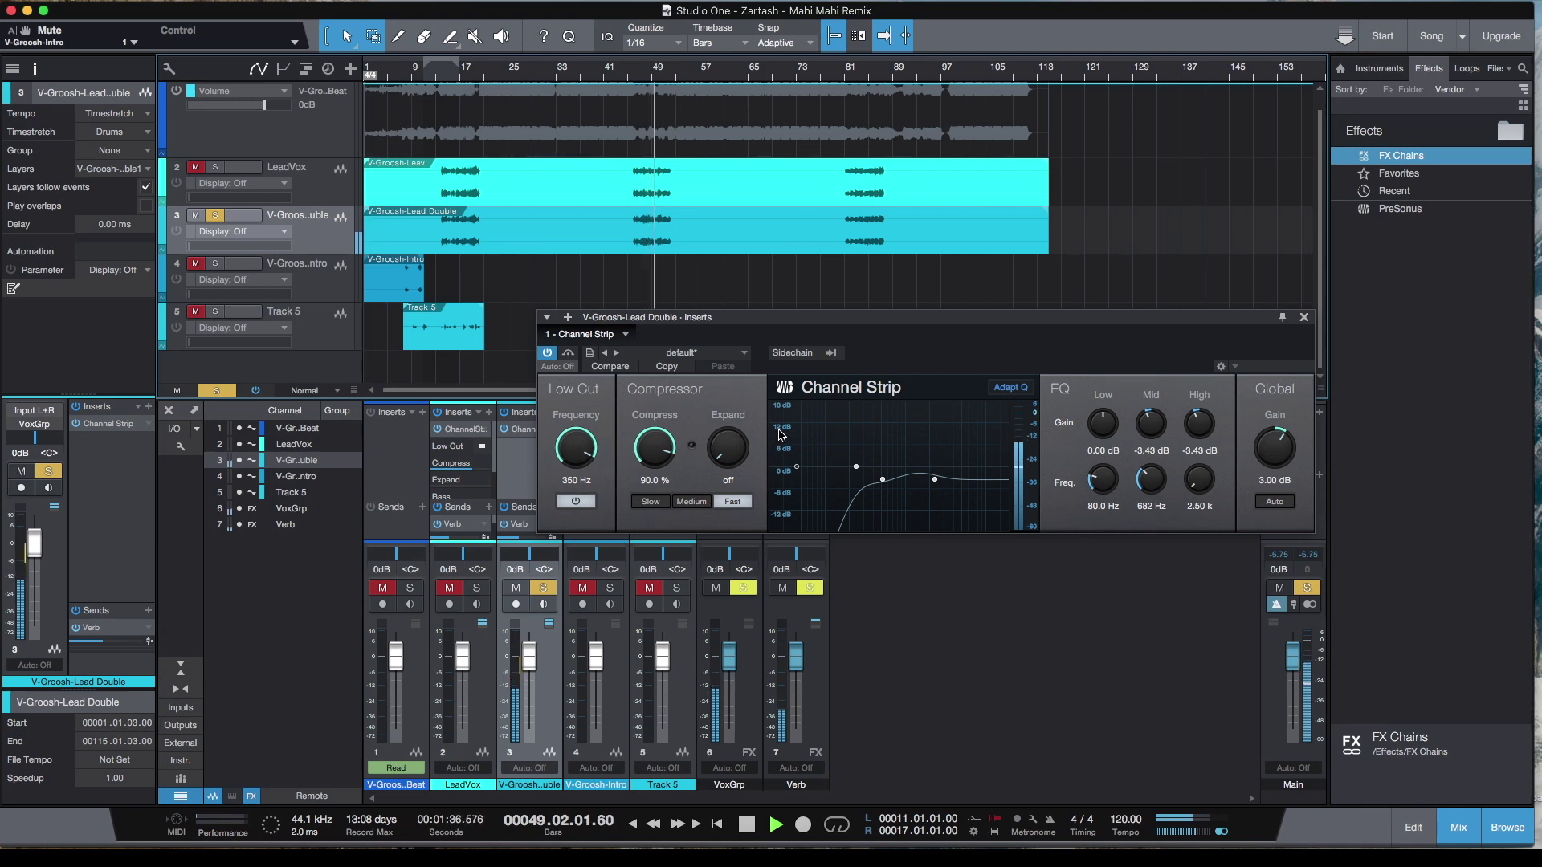
{"action": "key", "text": "space"}
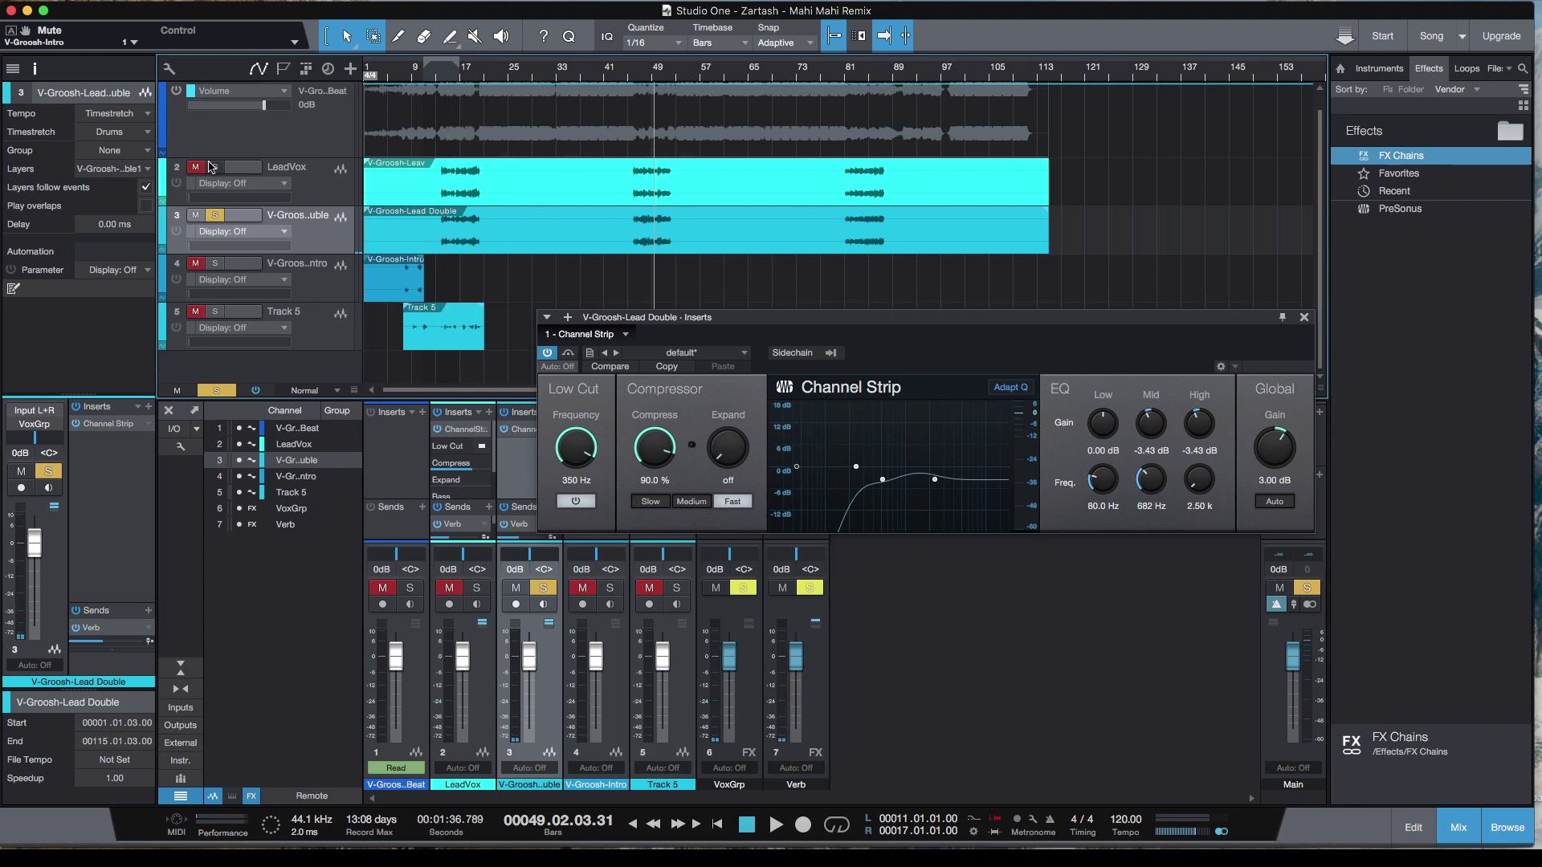
Solo LeadVox alongside the Lead Double and play both from bar 45, stopping at bar 49.
{"action": "left_click", "coordinate": [217, 167]}
{"action": "left_click", "coordinate": [629, 78]}
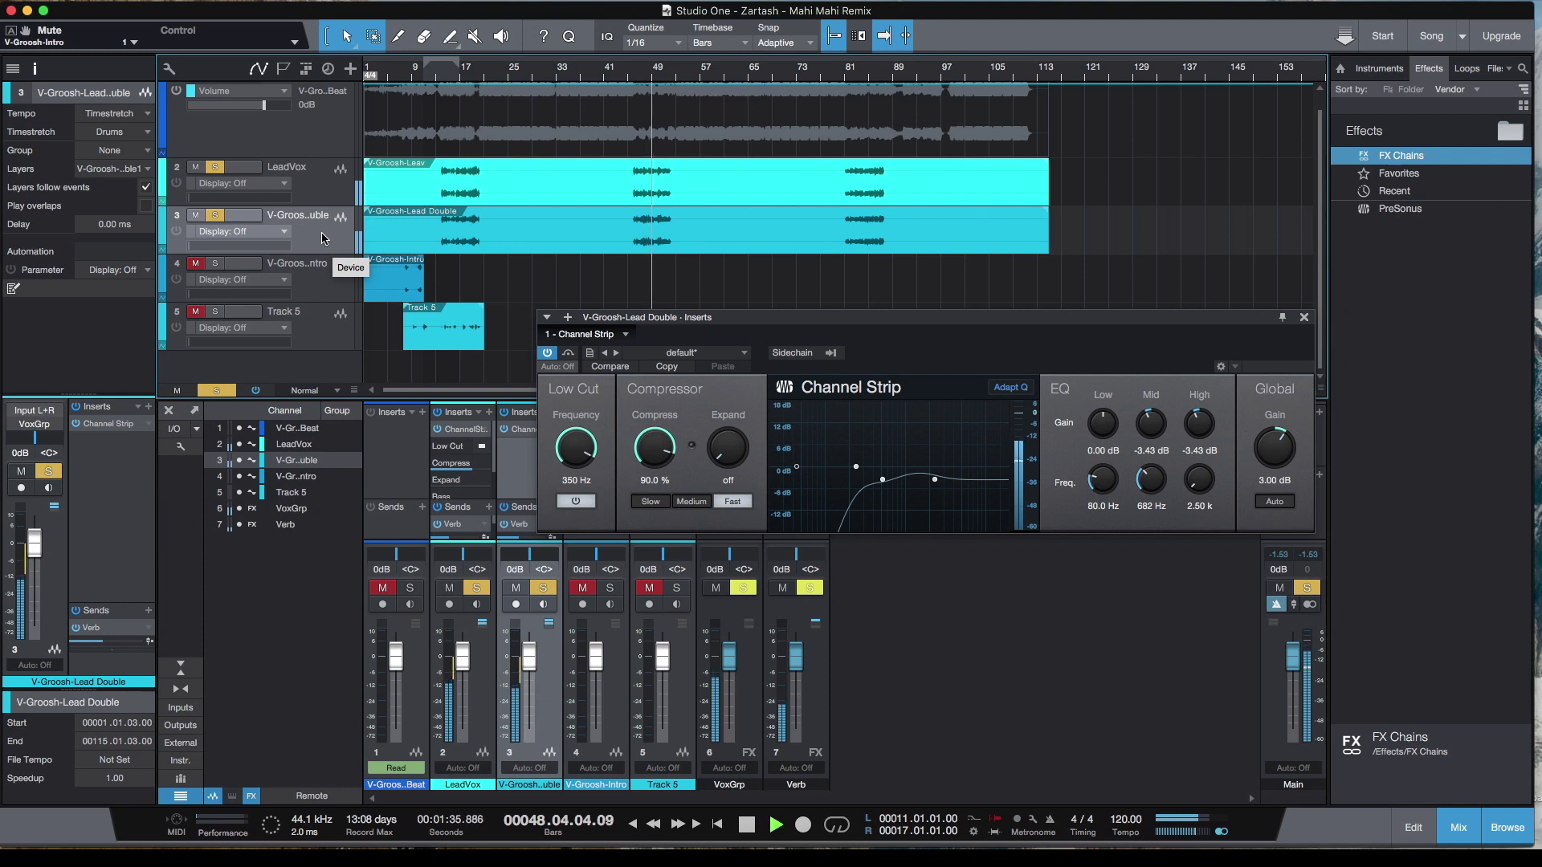
{"action": "key", "text": "space"}
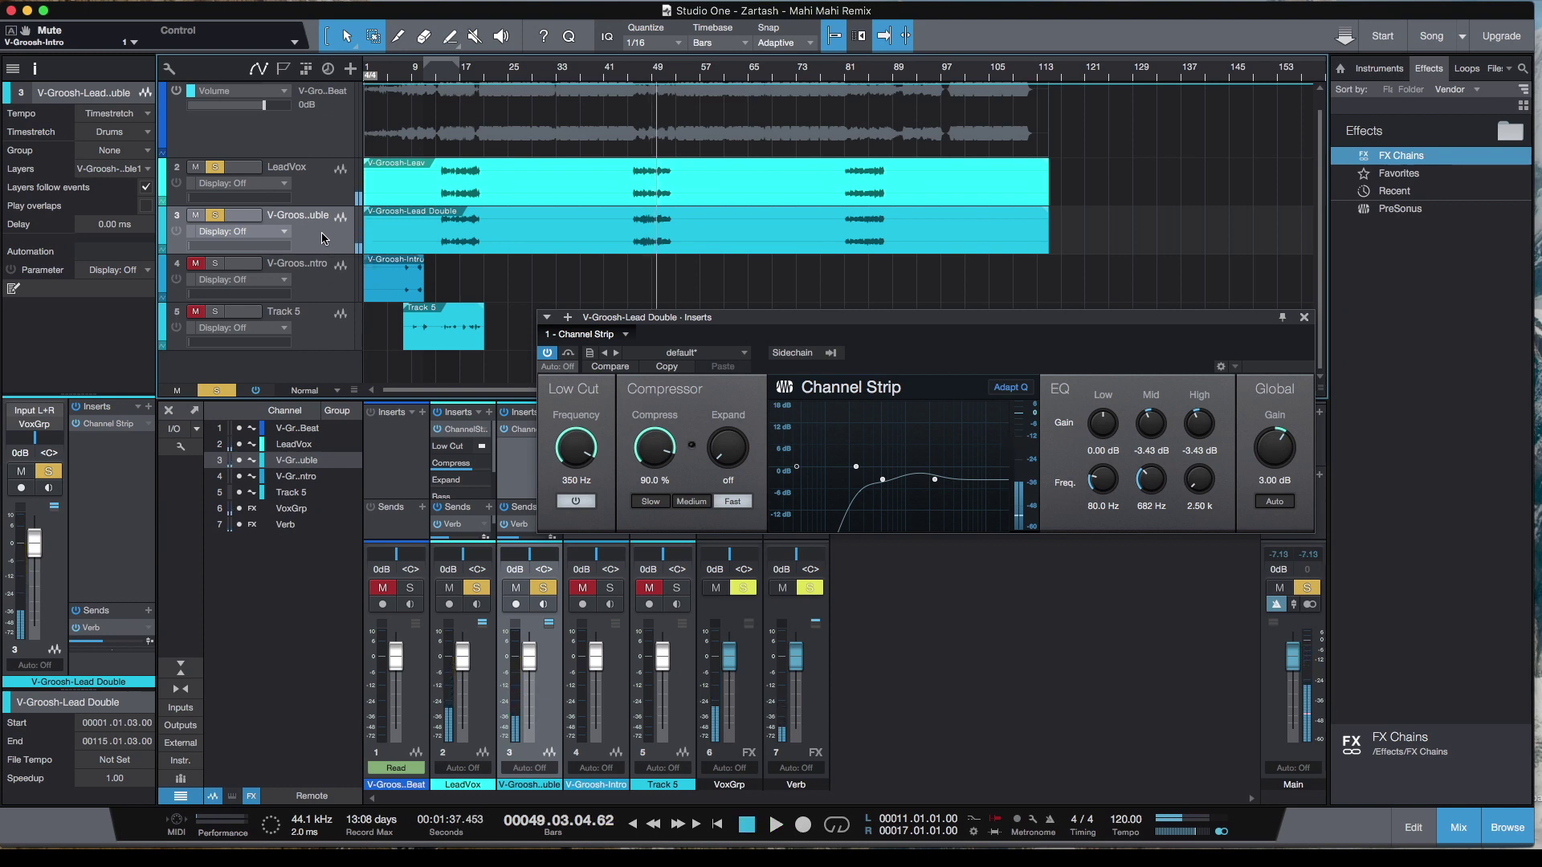
Close the Lead Double editor and switch on the Verb channel's Mixverb insert.
{"action": "left_click", "coordinate": [1304, 318]}
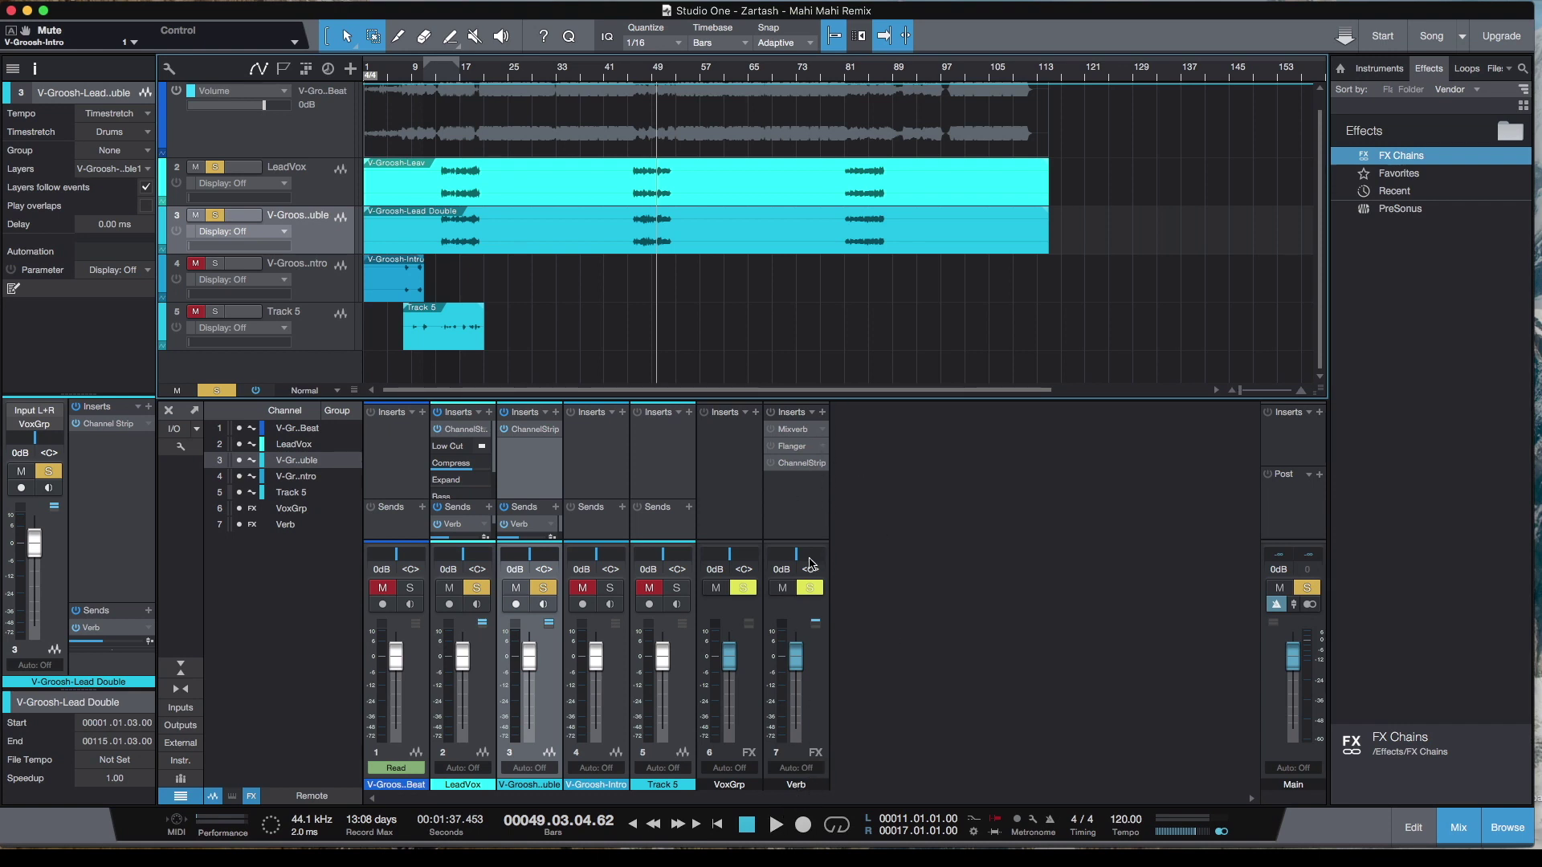
{"action": "left_click", "coordinate": [798, 432]}
{"action": "left_click", "coordinate": [798, 432]}
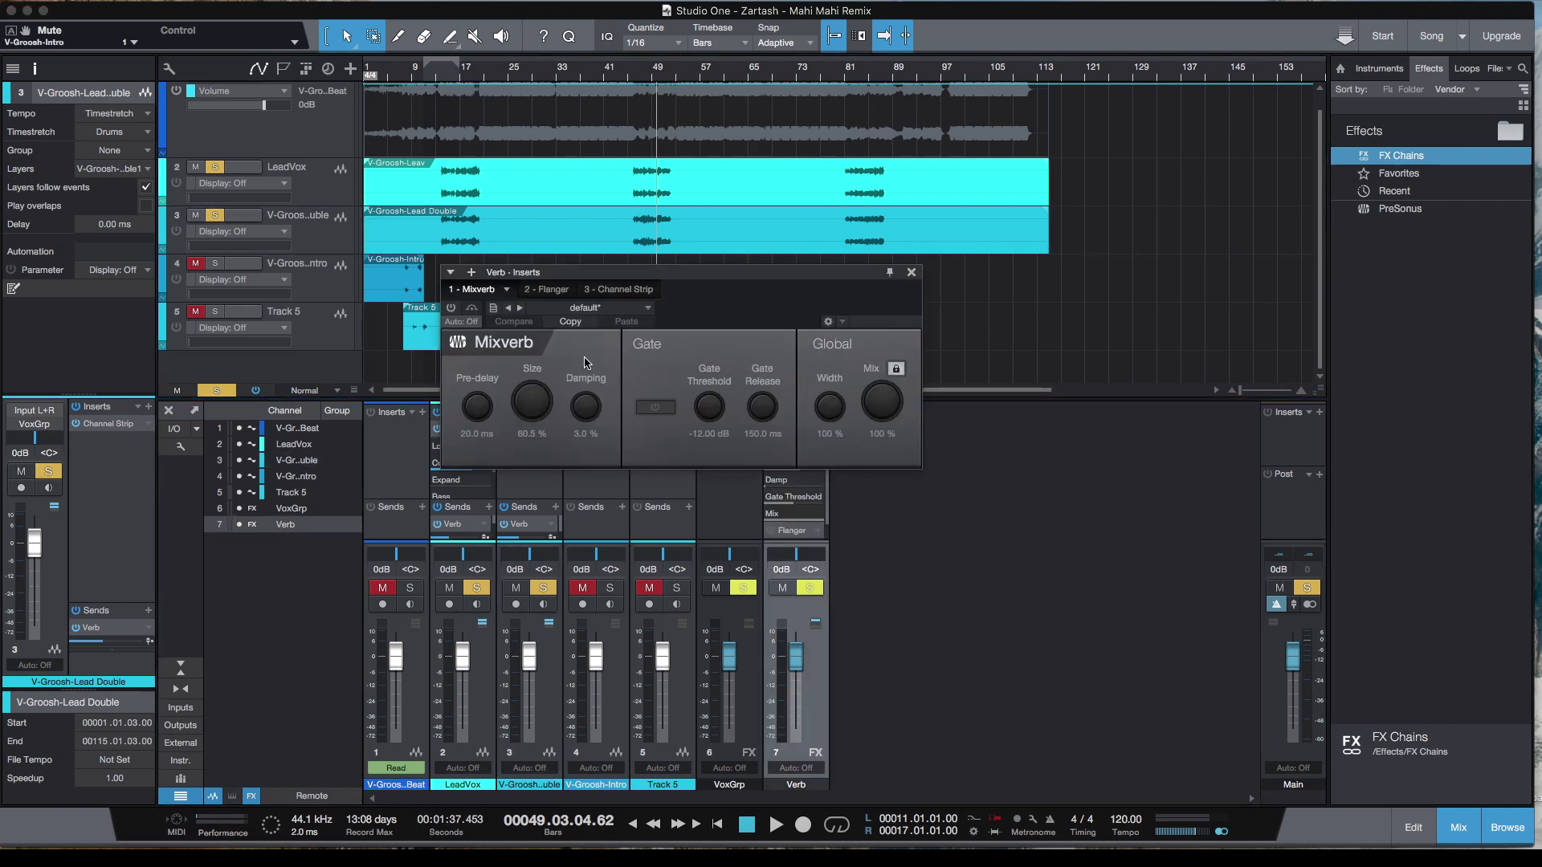
{"action": "left_click", "coordinate": [452, 307]}
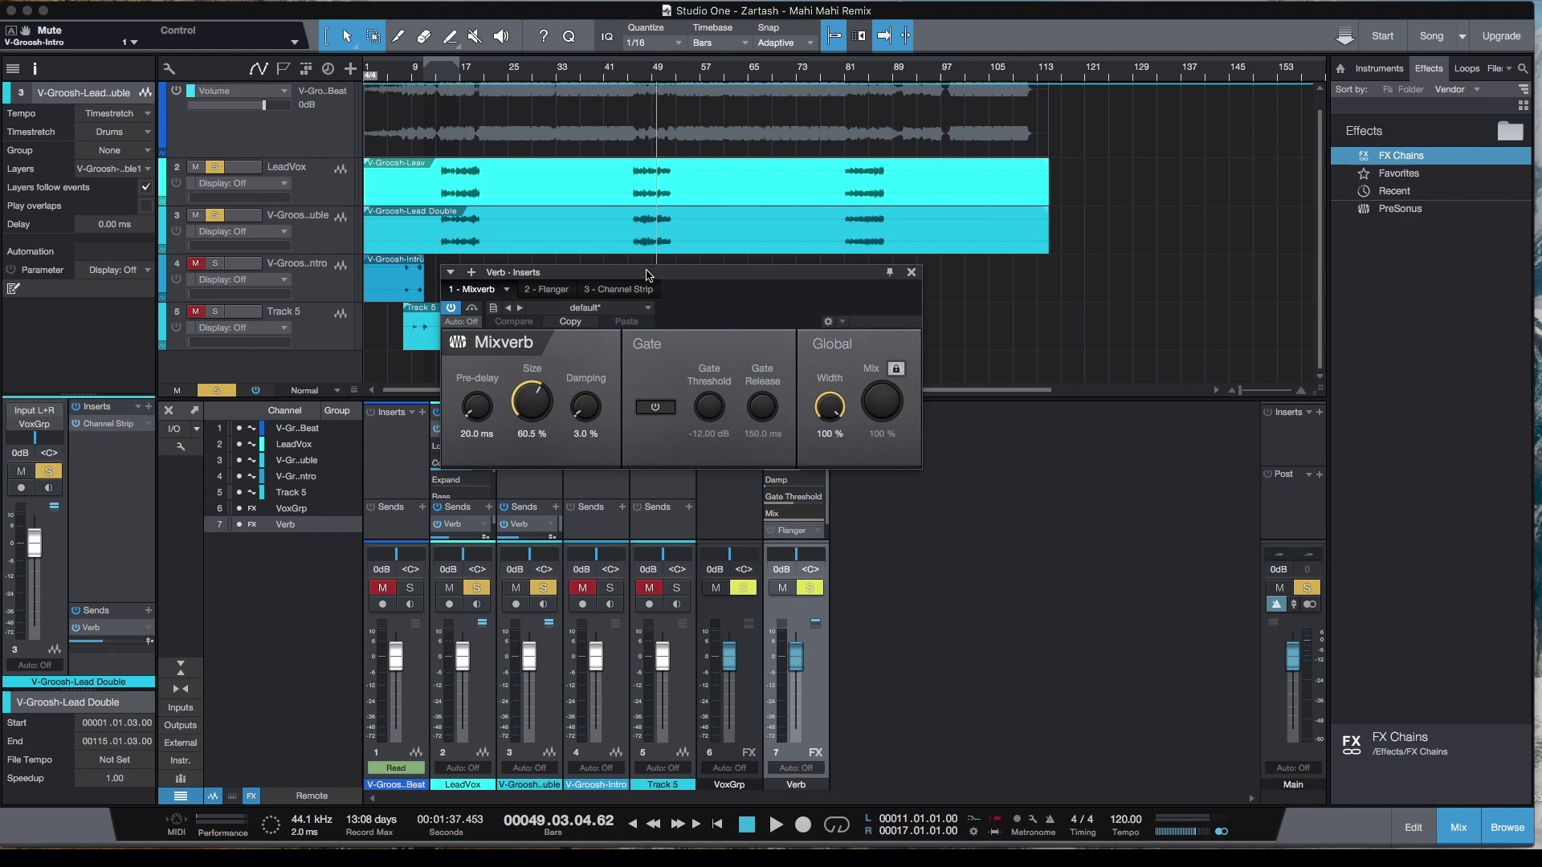
{"action": "left_click_drag", "start_coordinate": [649, 272], "coordinate": [1033, 182]}
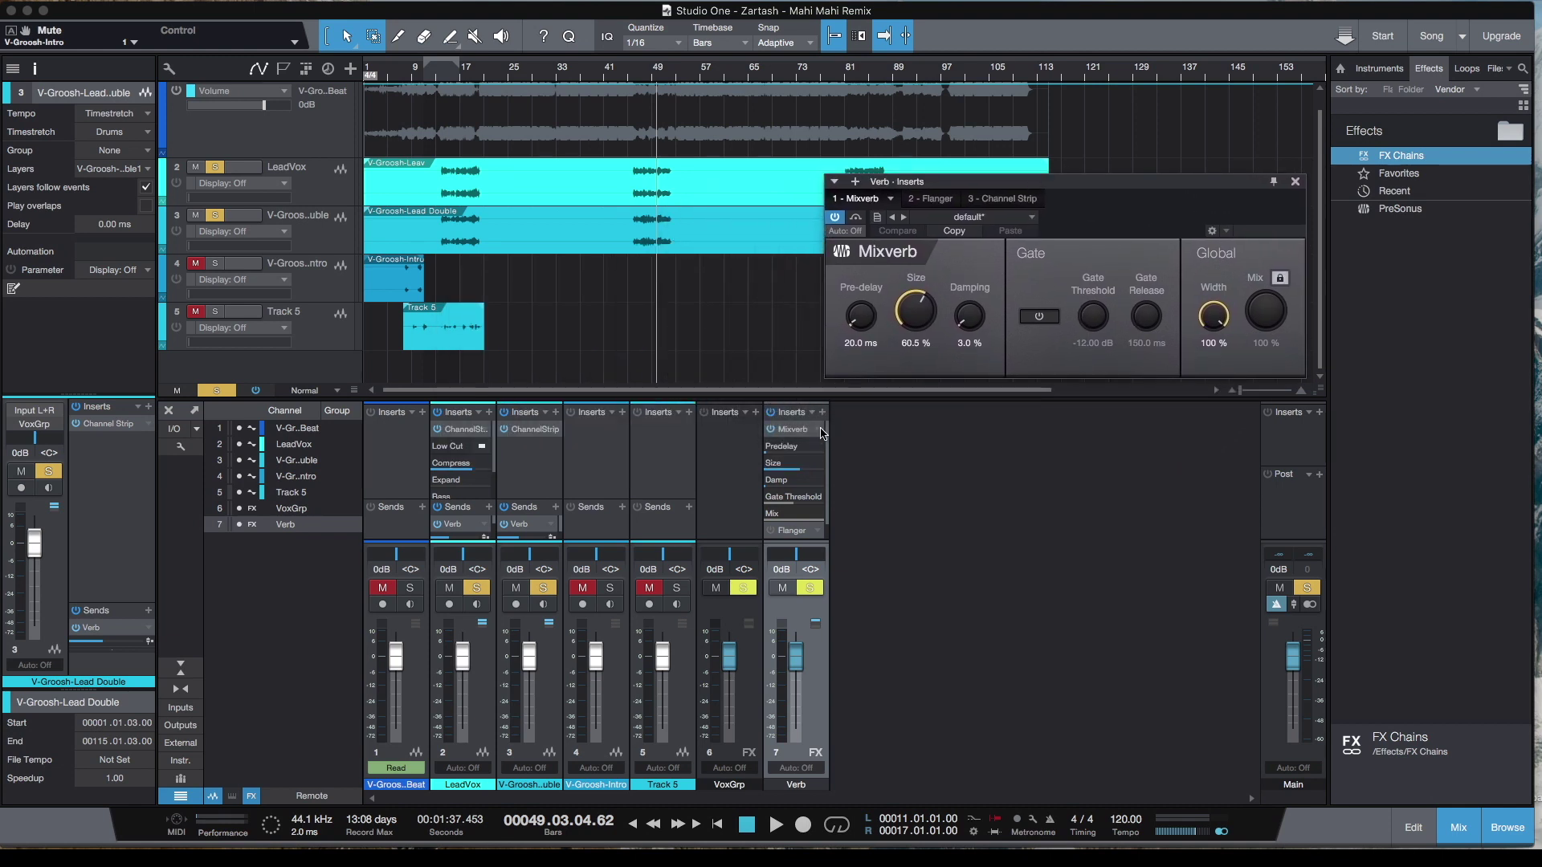
Collapse the Mixverb, review the Flanger settings, and power on the Verb Channel Strip.
{"action": "right_click", "coordinate": [822, 434]}
{"action": "left_click", "coordinate": [855, 468]}
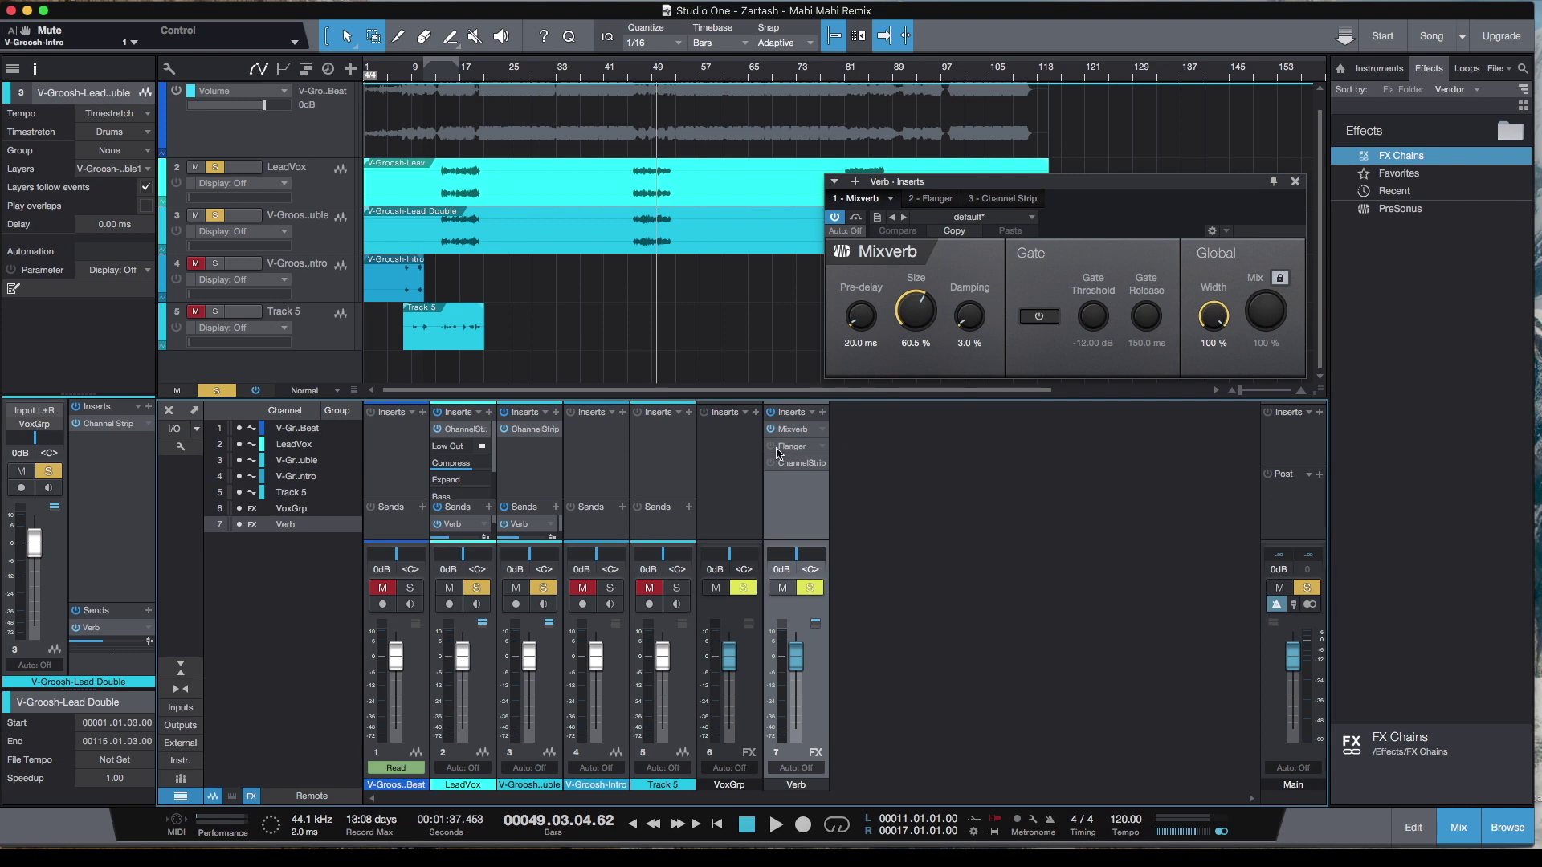
{"action": "left_click", "coordinate": [793, 447]}
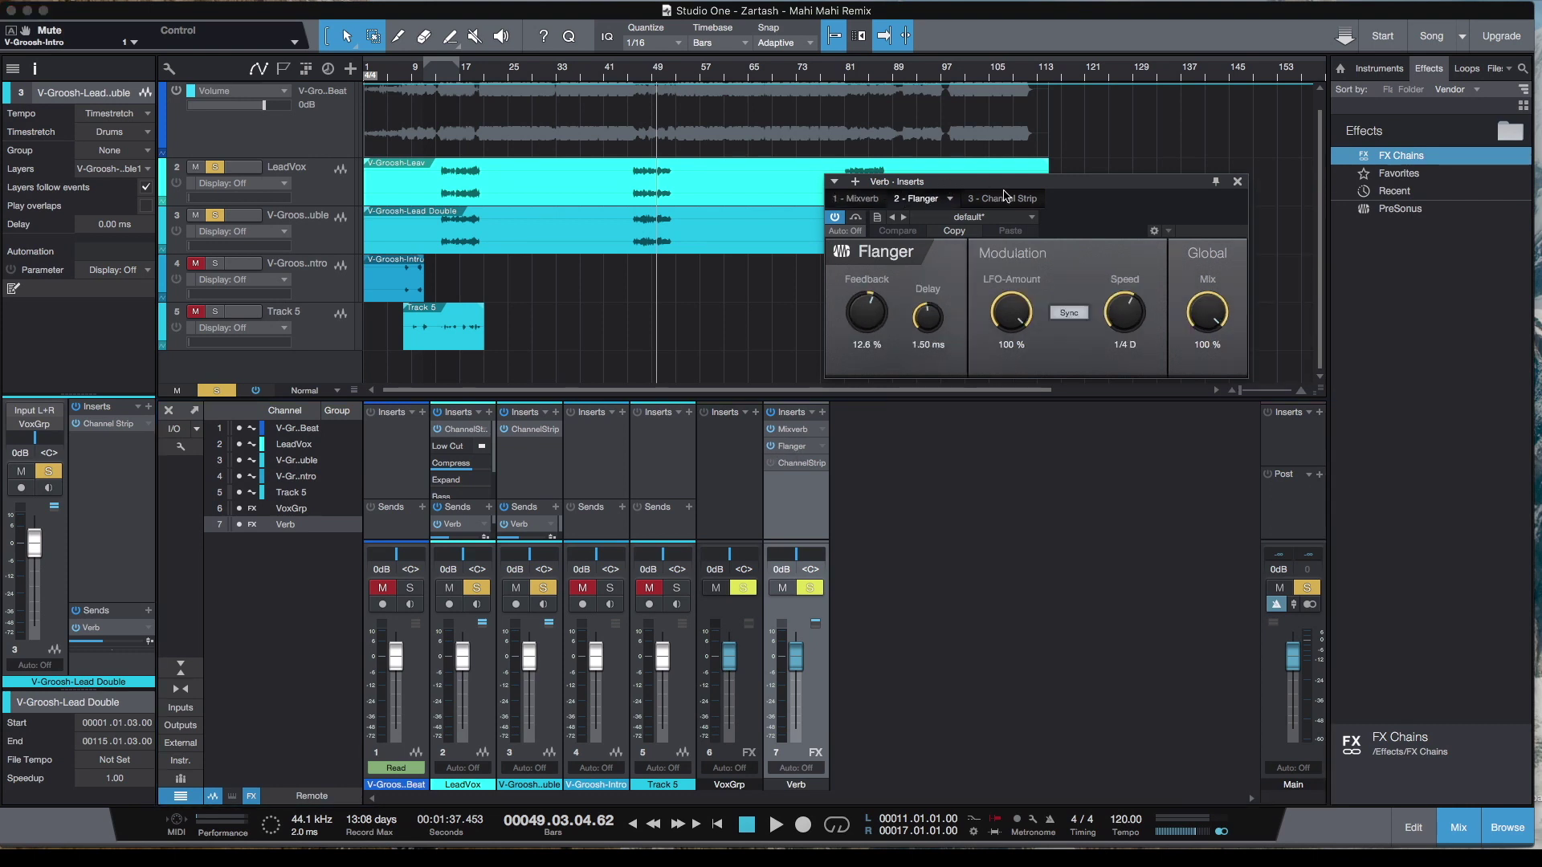
{"action": "left_click_drag", "start_coordinate": [1010, 189], "coordinate": [1038, 124]}
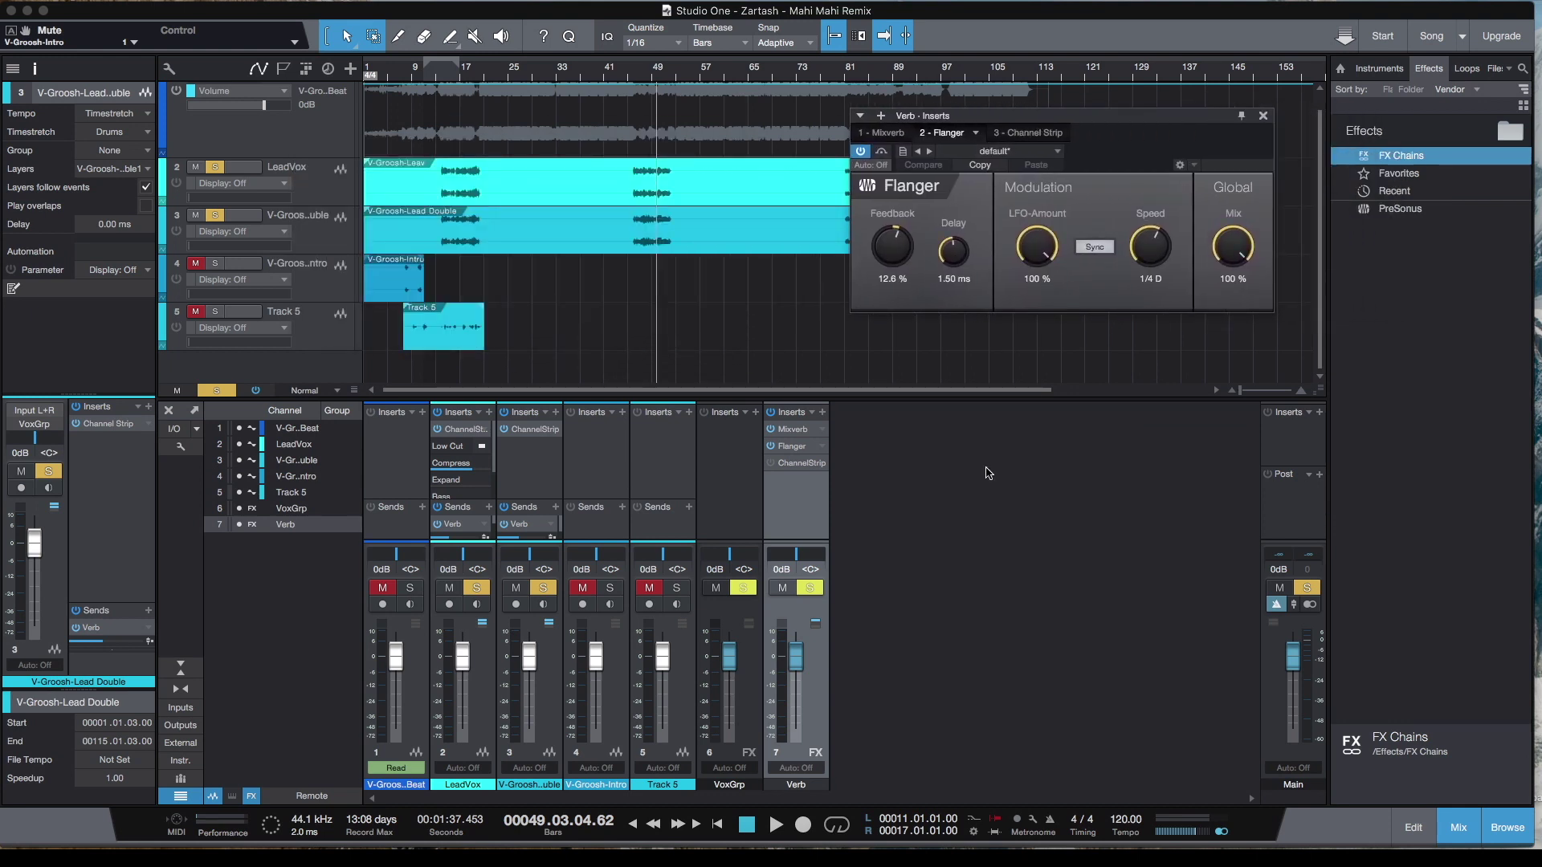
{"action": "left_click", "coordinate": [771, 464]}
Show the Verb Channel Strip: 104 Hz low cut, 36% compression, -18 dB high EQ at 7.49 kHz.
{"action": "left_click", "coordinate": [792, 466]}
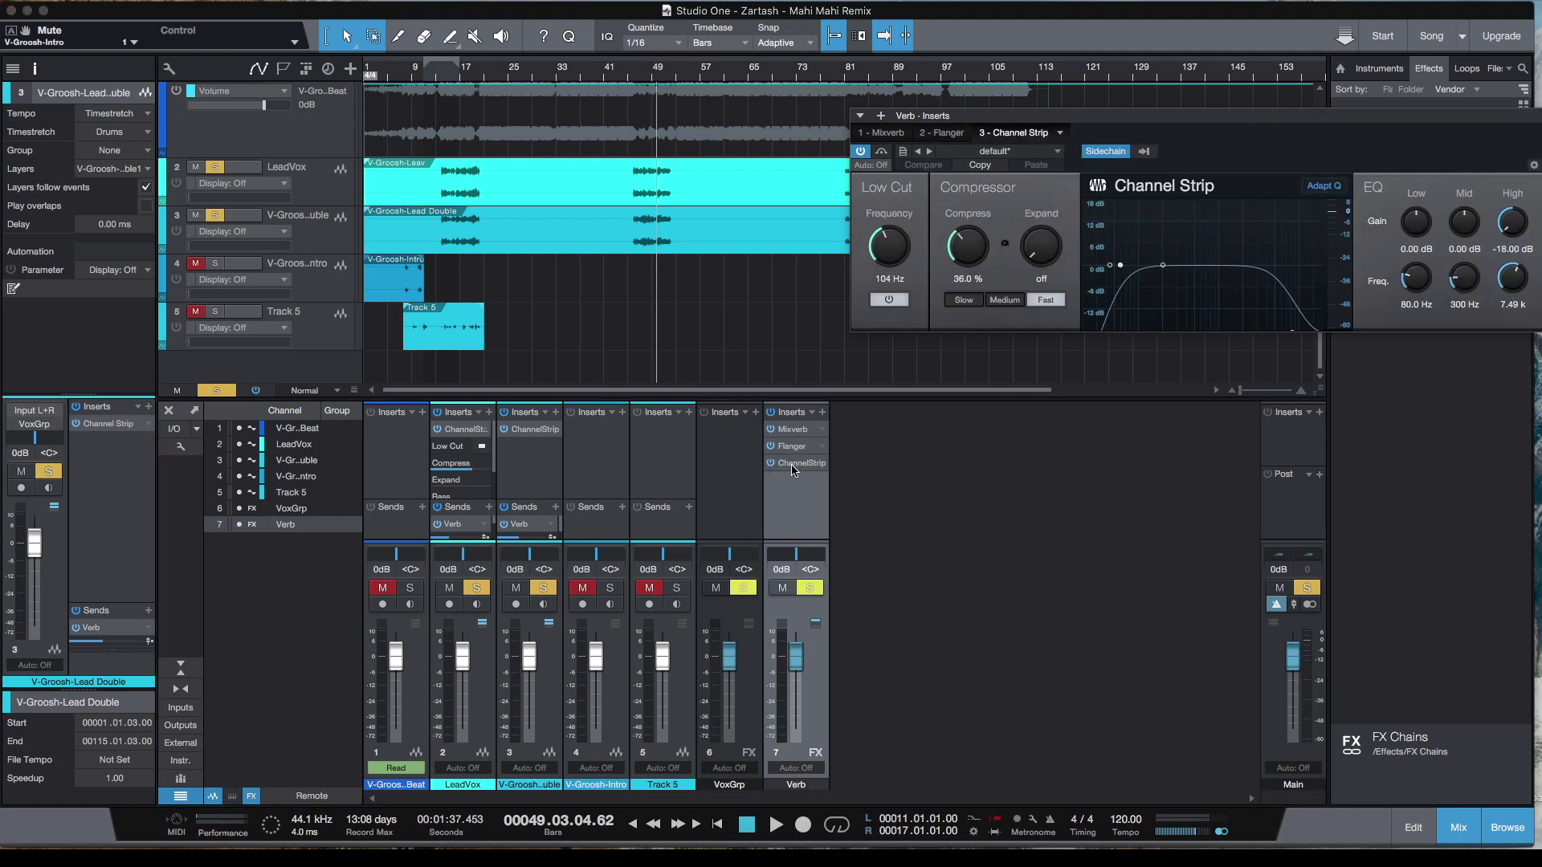
{"action": "left_click_drag", "start_coordinate": [1219, 122], "coordinate": [972, 191]}
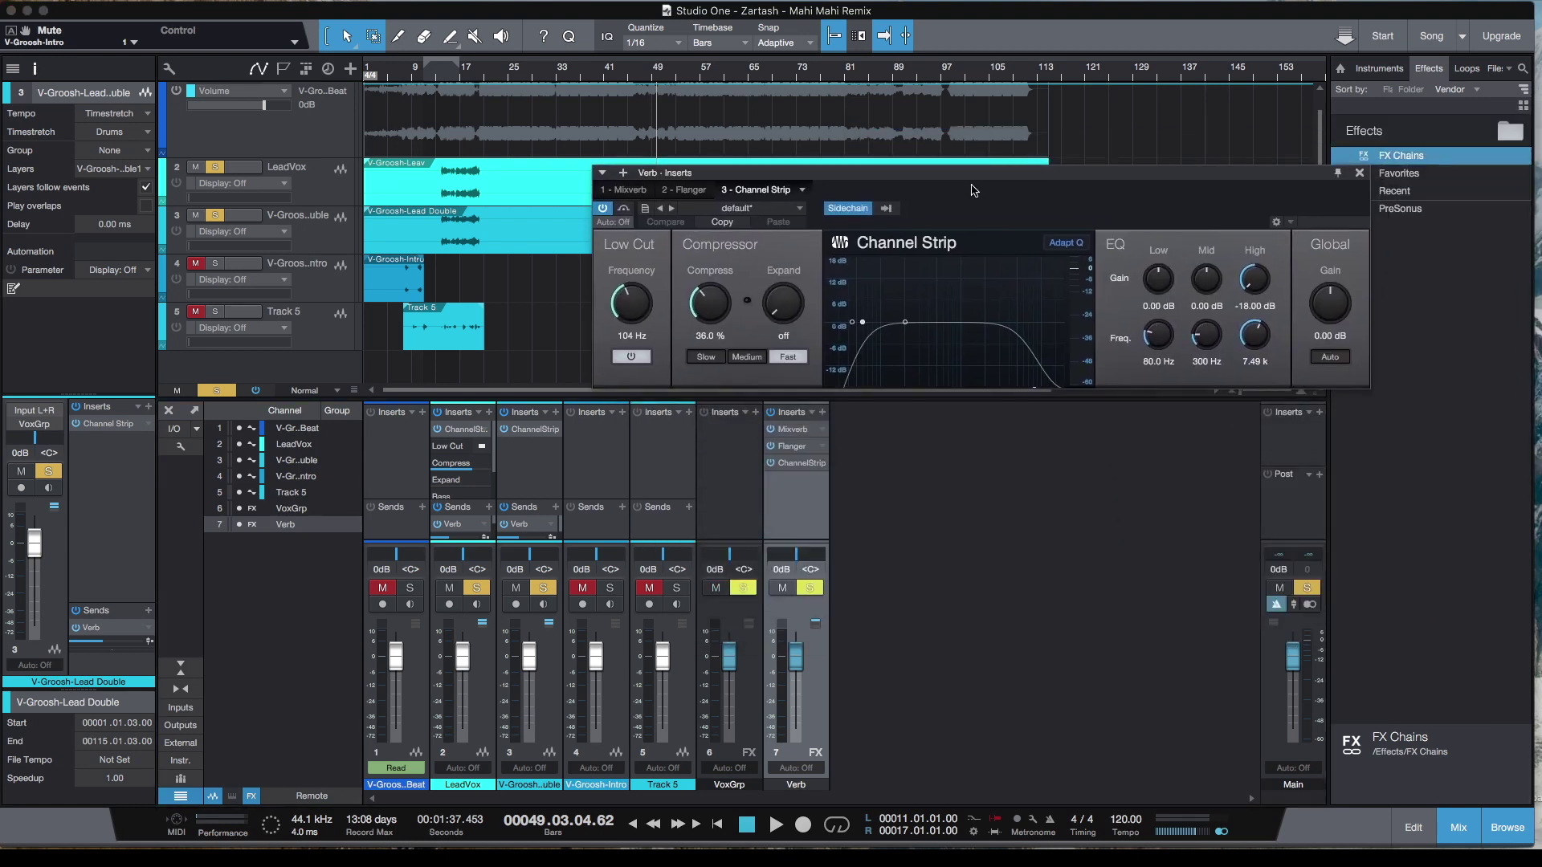
Enable the Verb Channel Strip sidechain with LeadVox as the key source.
{"action": "left_click", "coordinate": [848, 211]}
{"action": "left_click", "coordinate": [848, 210]}
{"action": "left_click", "coordinate": [890, 211]}
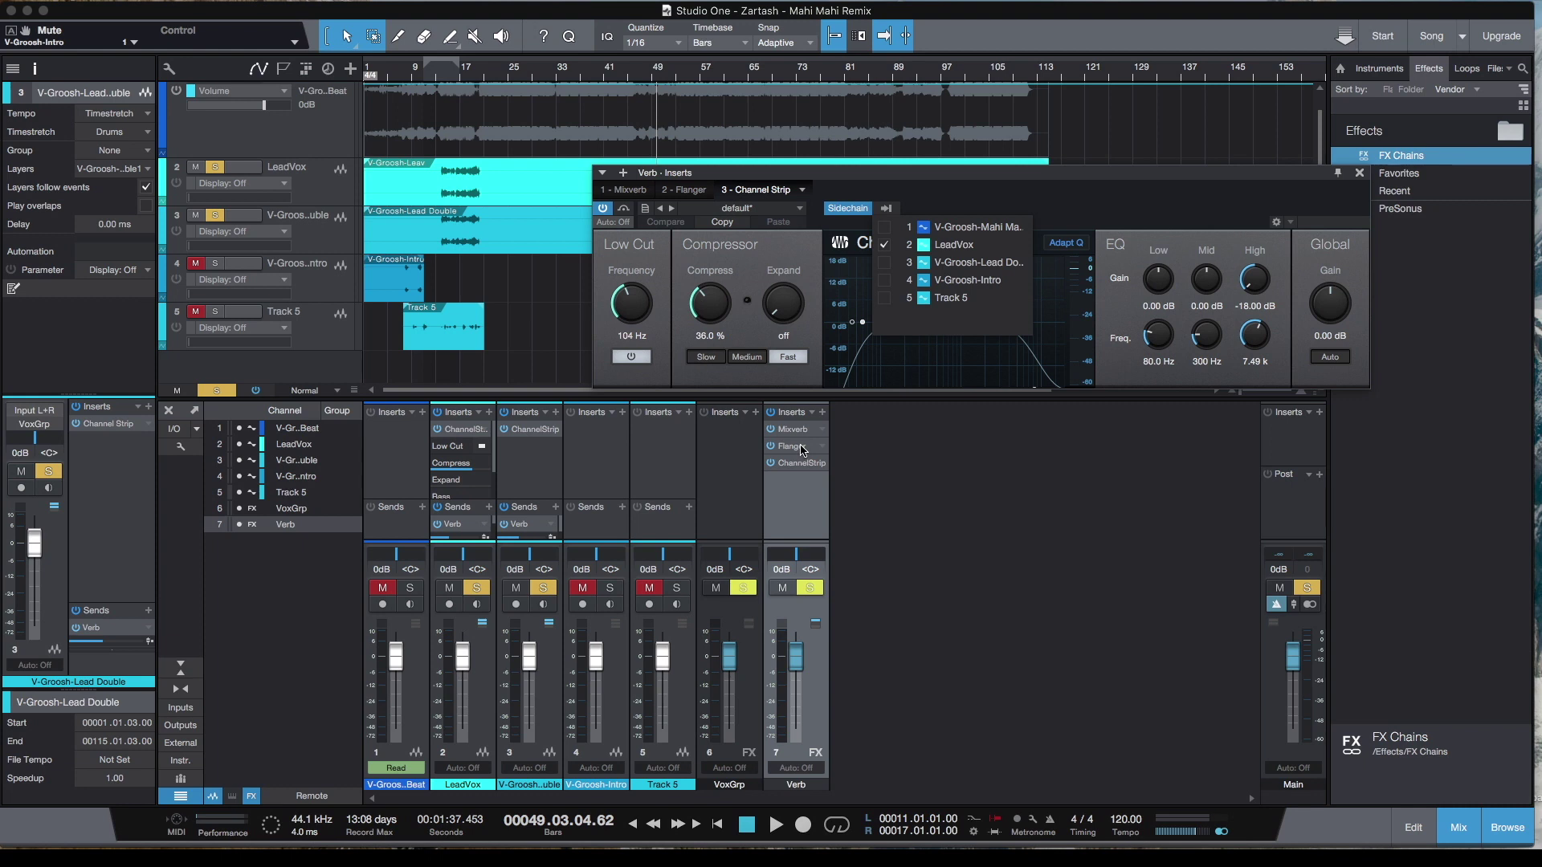
{"action": "left_click", "coordinate": [1362, 177]}
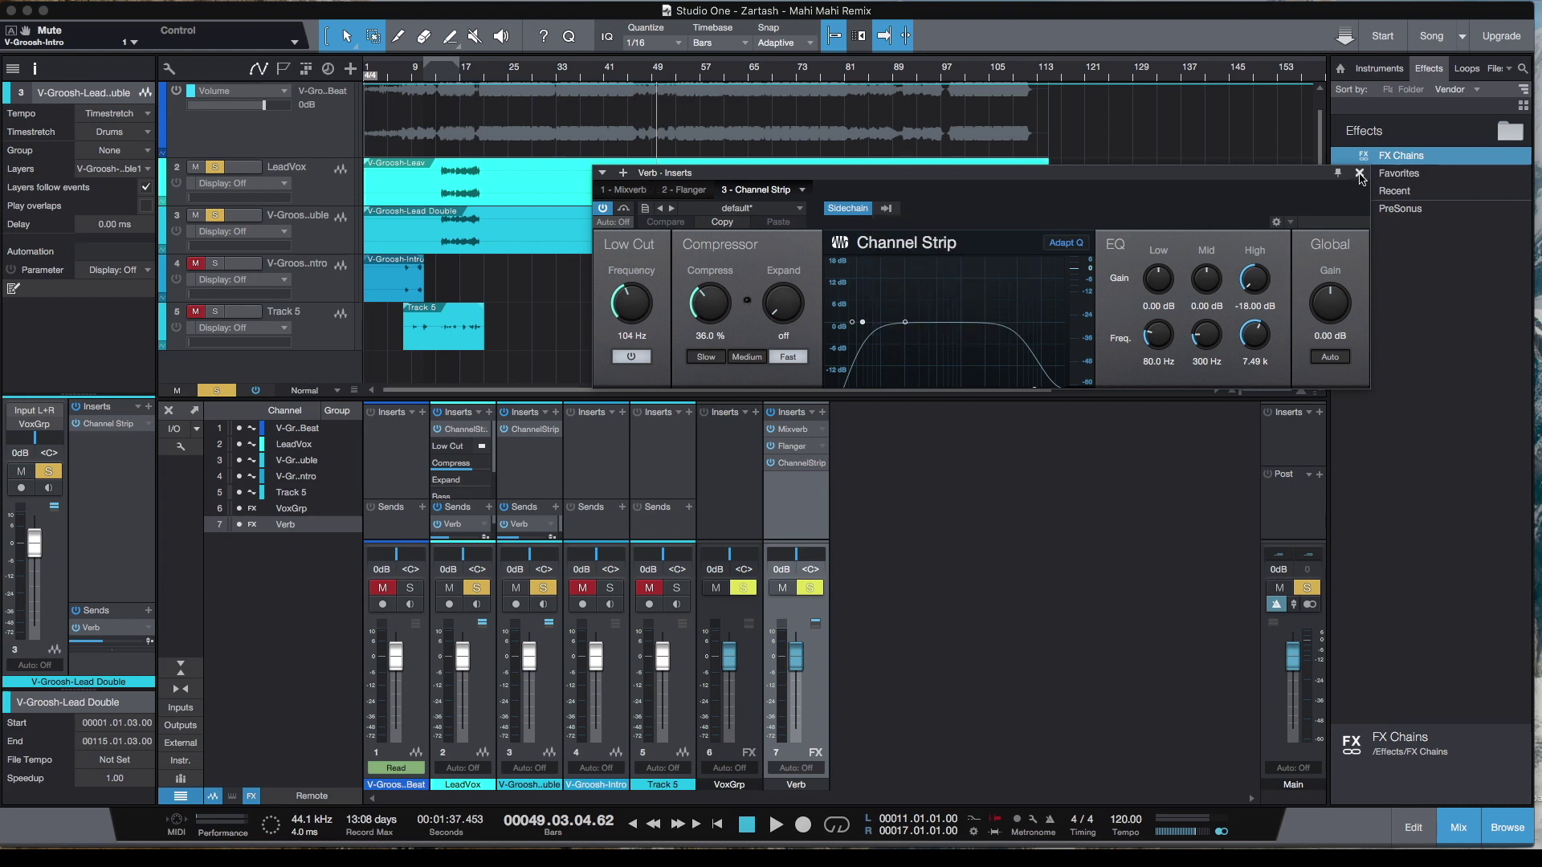
Close the Channel Strip window and play the mix from about bar 46, stopping at bar 53.
{"action": "left_click", "coordinate": [1362, 173]}
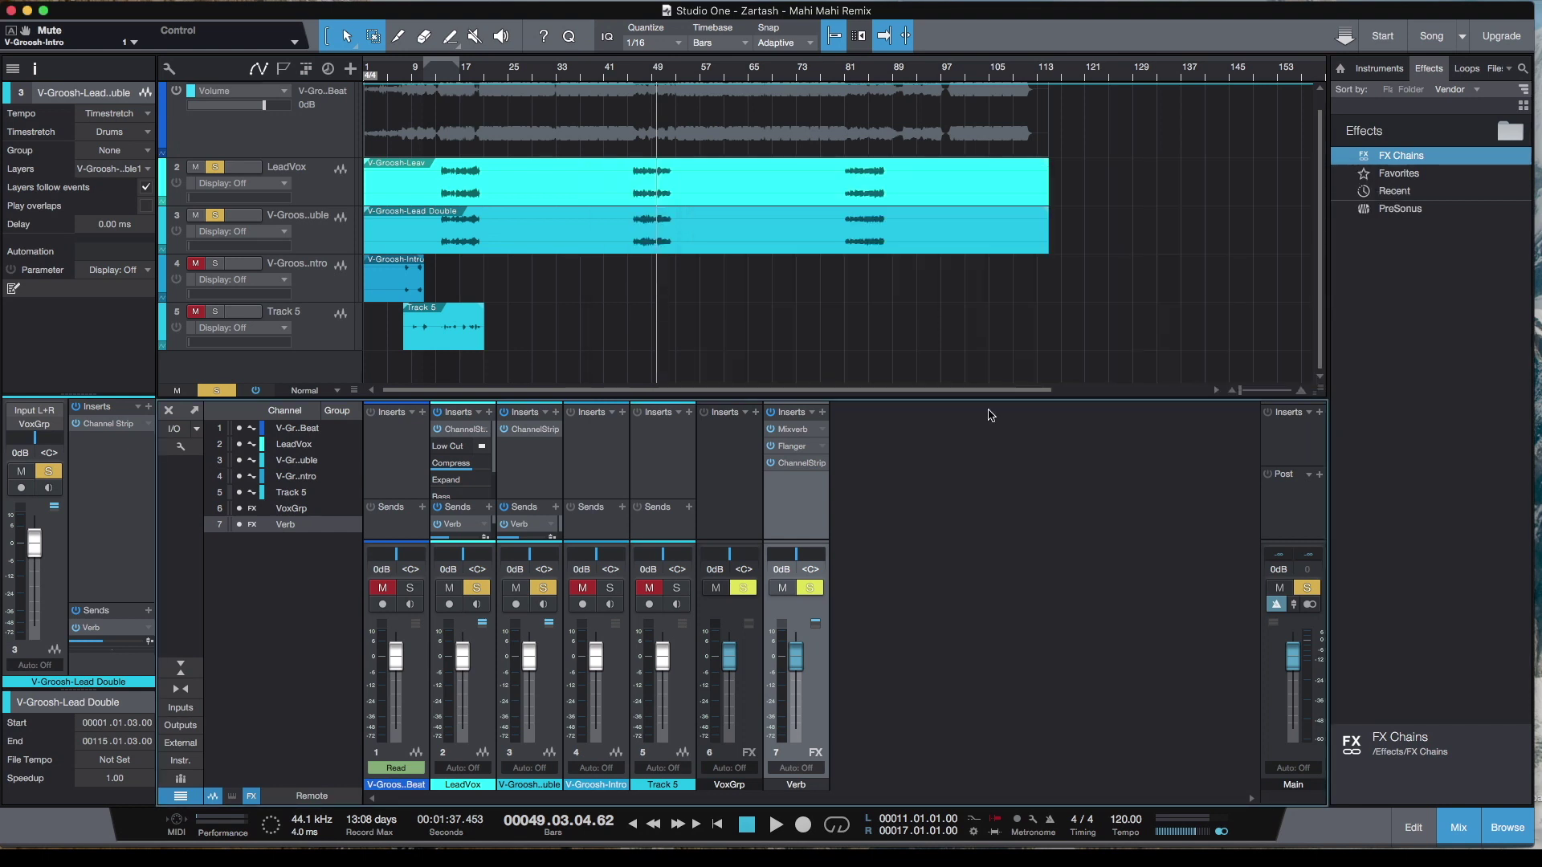
{"action": "left_click", "coordinate": [632, 80]}
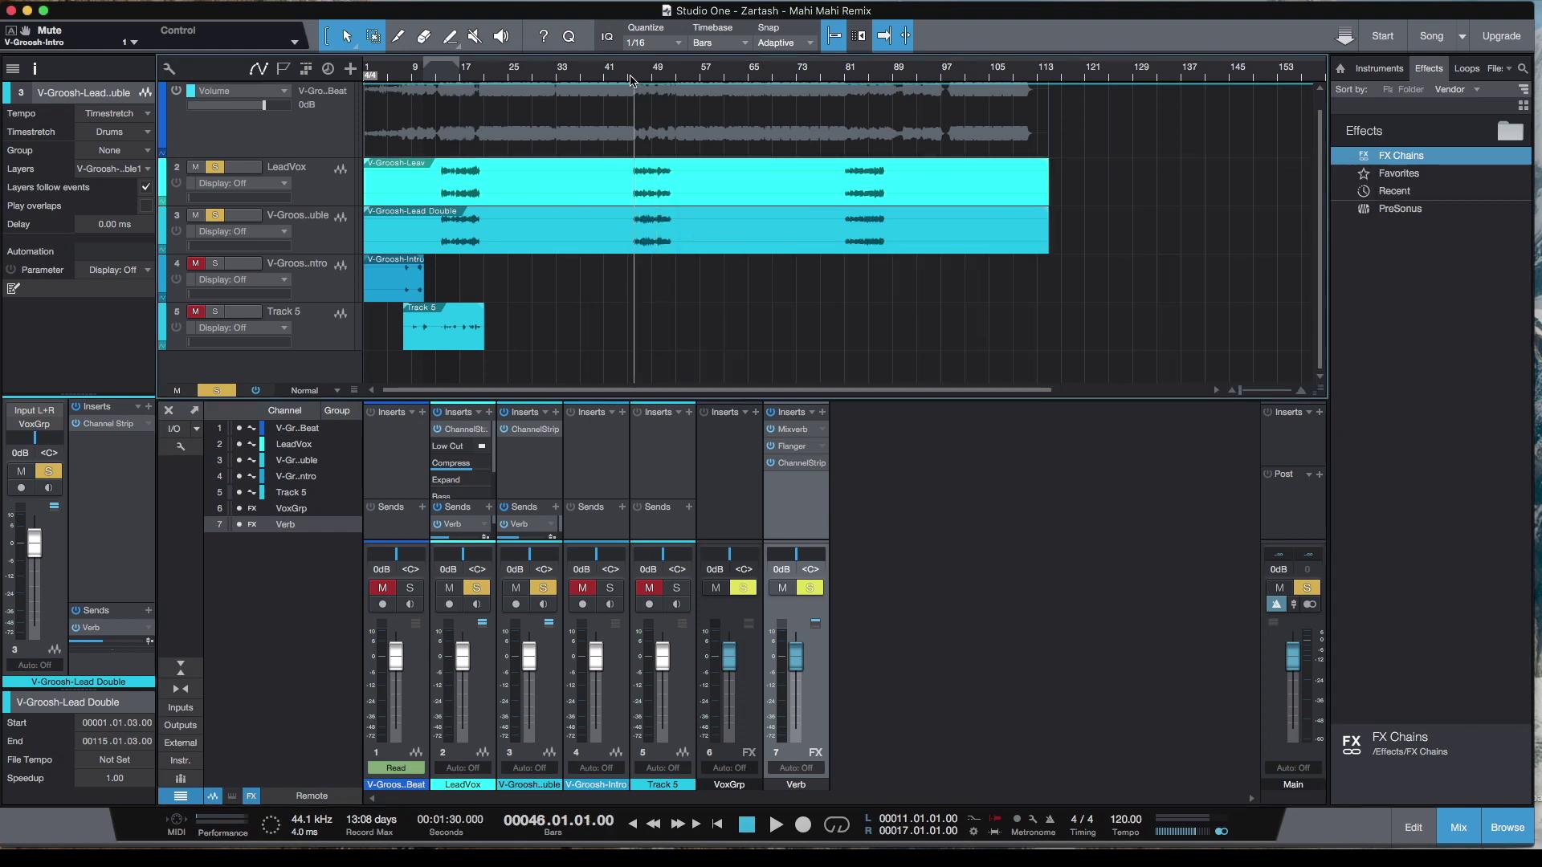
{"action": "key", "text": "space"}
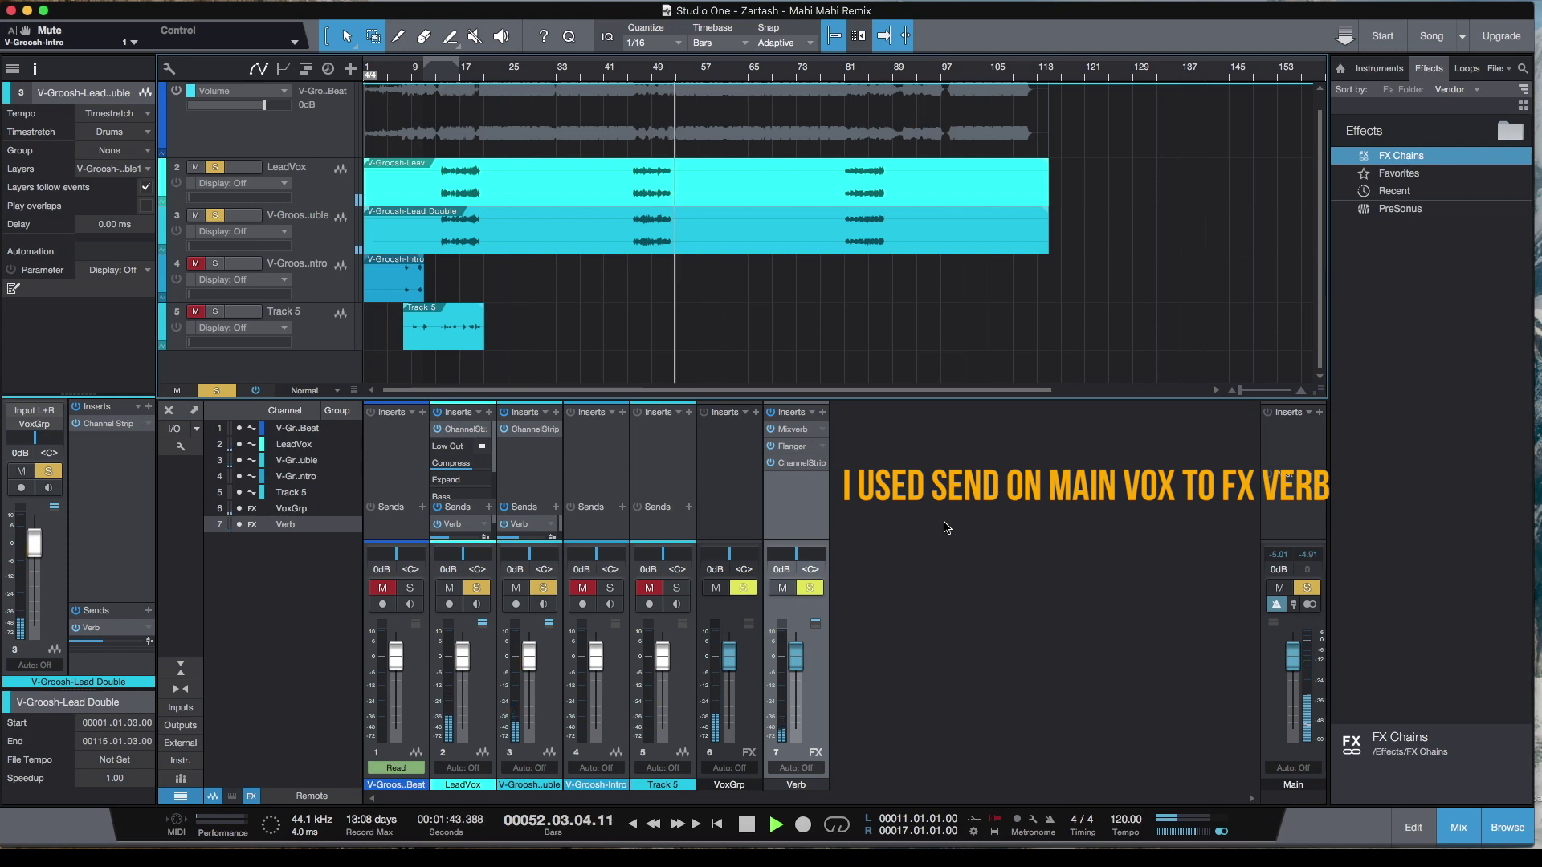
{"action": "key", "text": "space"}
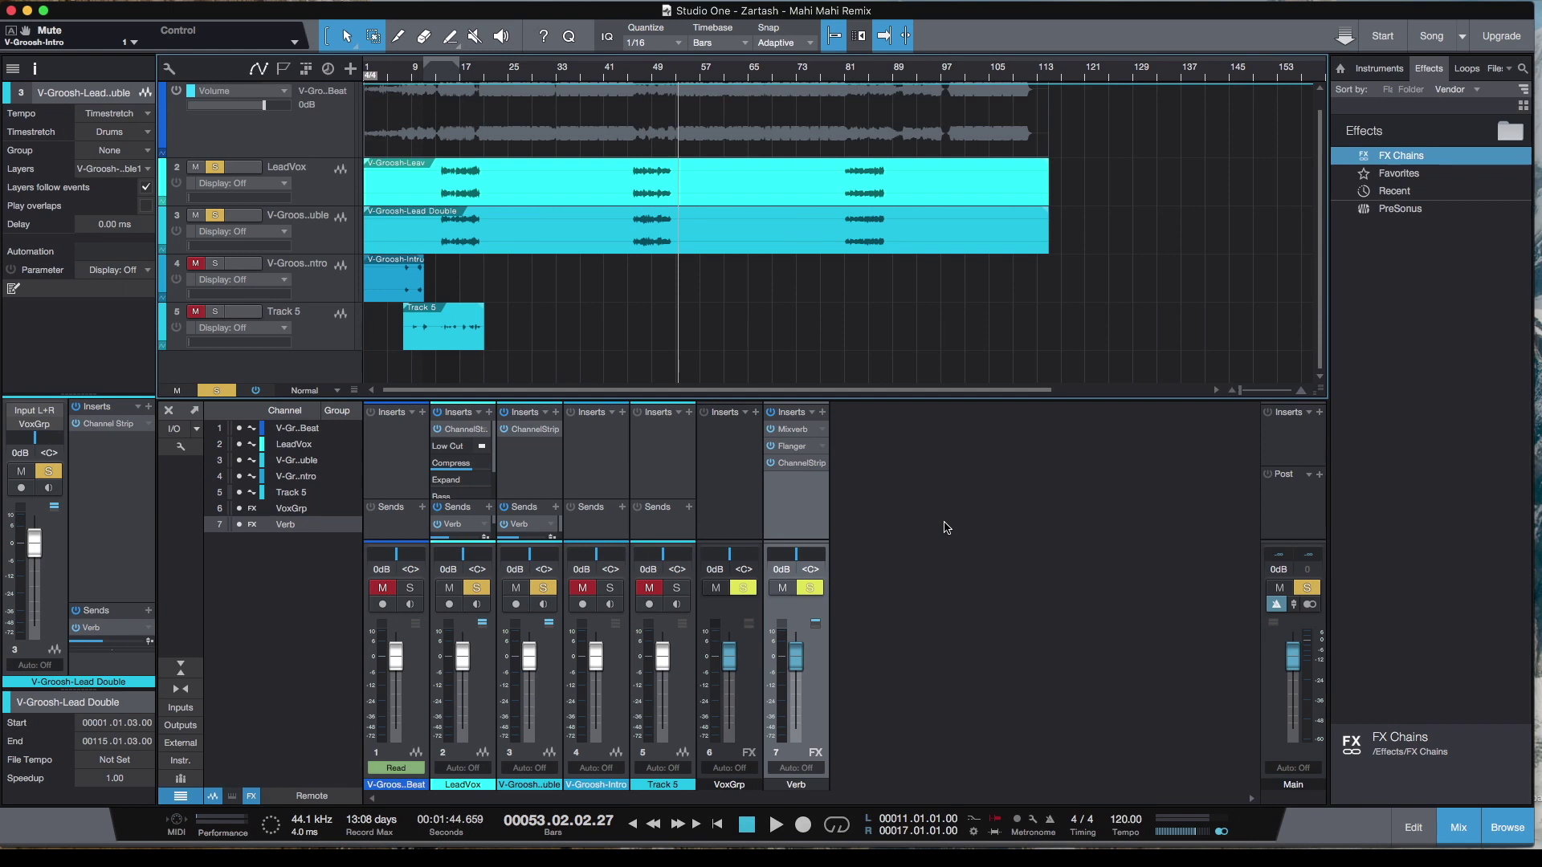
Turn the Verb Channel Strip compression off and audition the mix from bar 45.
{"action": "left_click", "coordinate": [797, 464]}
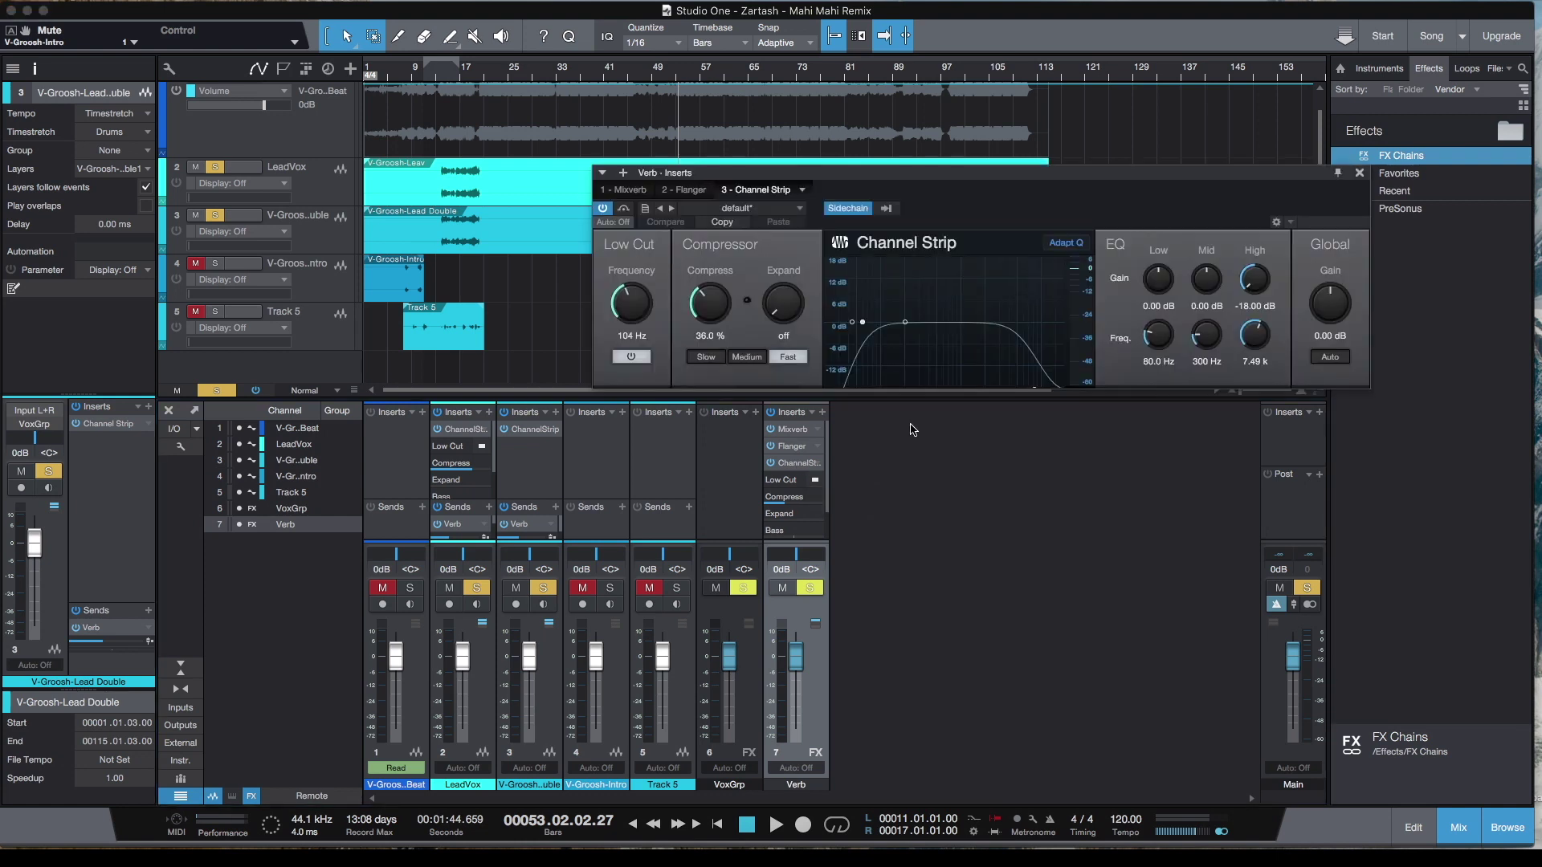
{"action": "left_click_drag", "start_coordinate": [705, 296], "coordinate": [697, 492]}
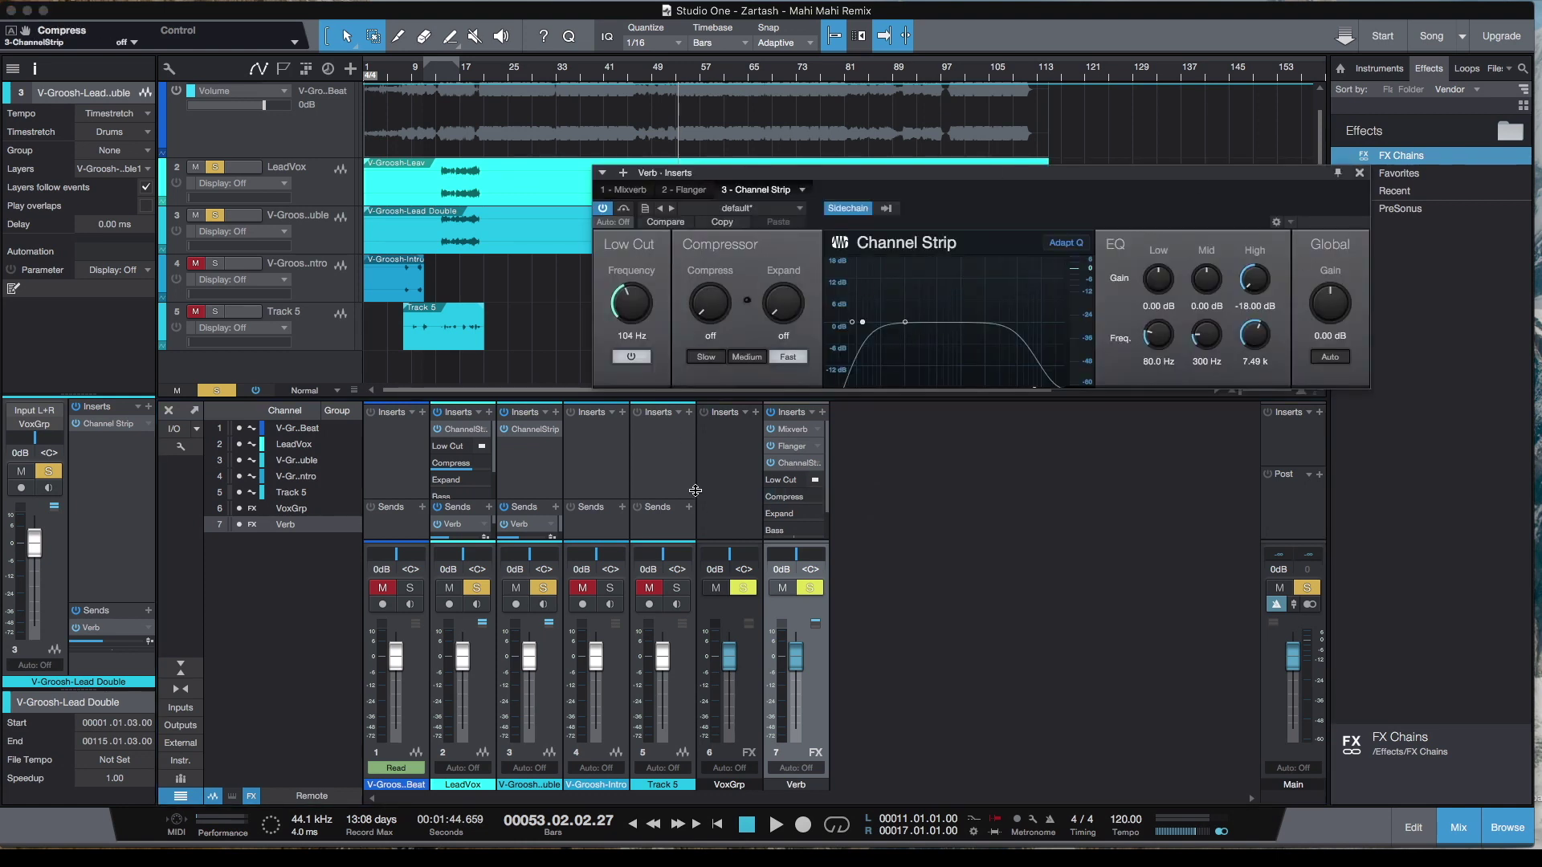
{"action": "left_click_drag", "start_coordinate": [823, 179], "coordinate": [836, 417]}
{"action": "left_click", "coordinate": [634, 77]}
{"action": "key", "text": "space"}
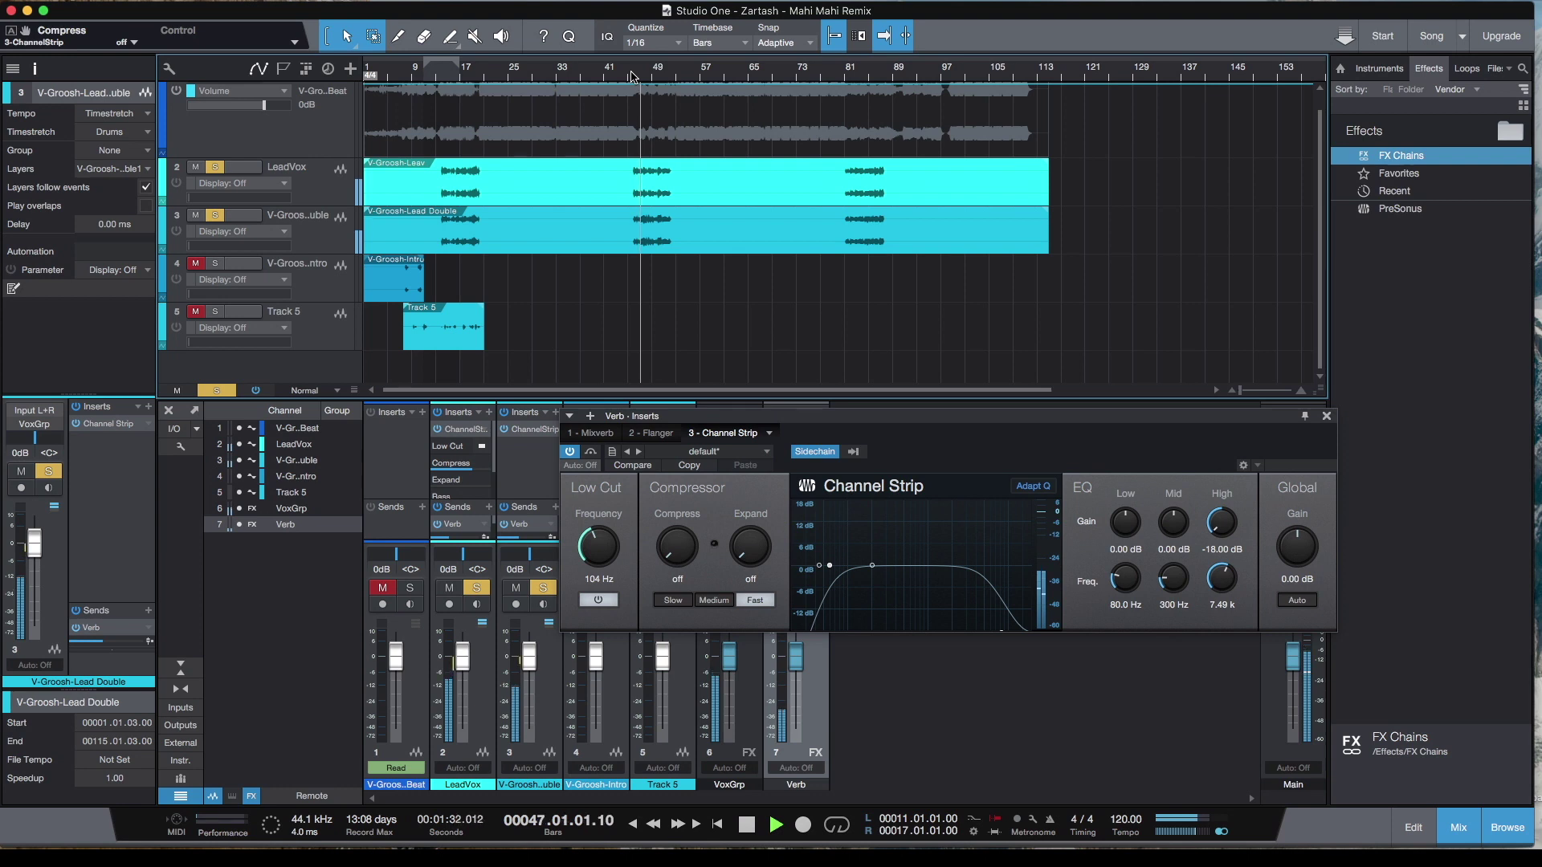
{"action": "left_click_drag", "start_coordinate": [975, 426], "coordinate": [984, 343]}
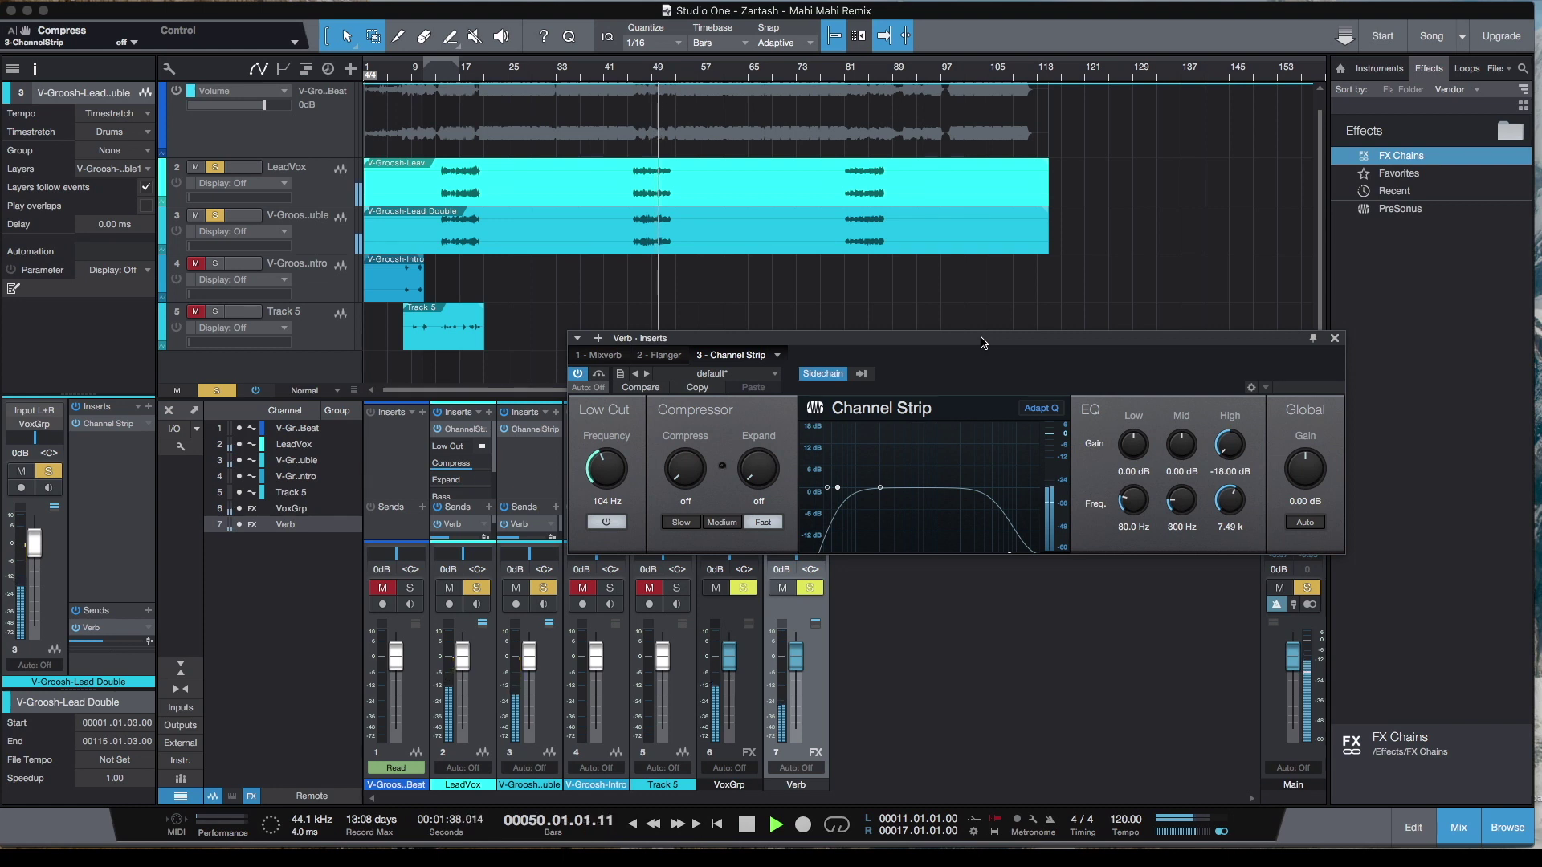
{"action": "key", "text": "space"}
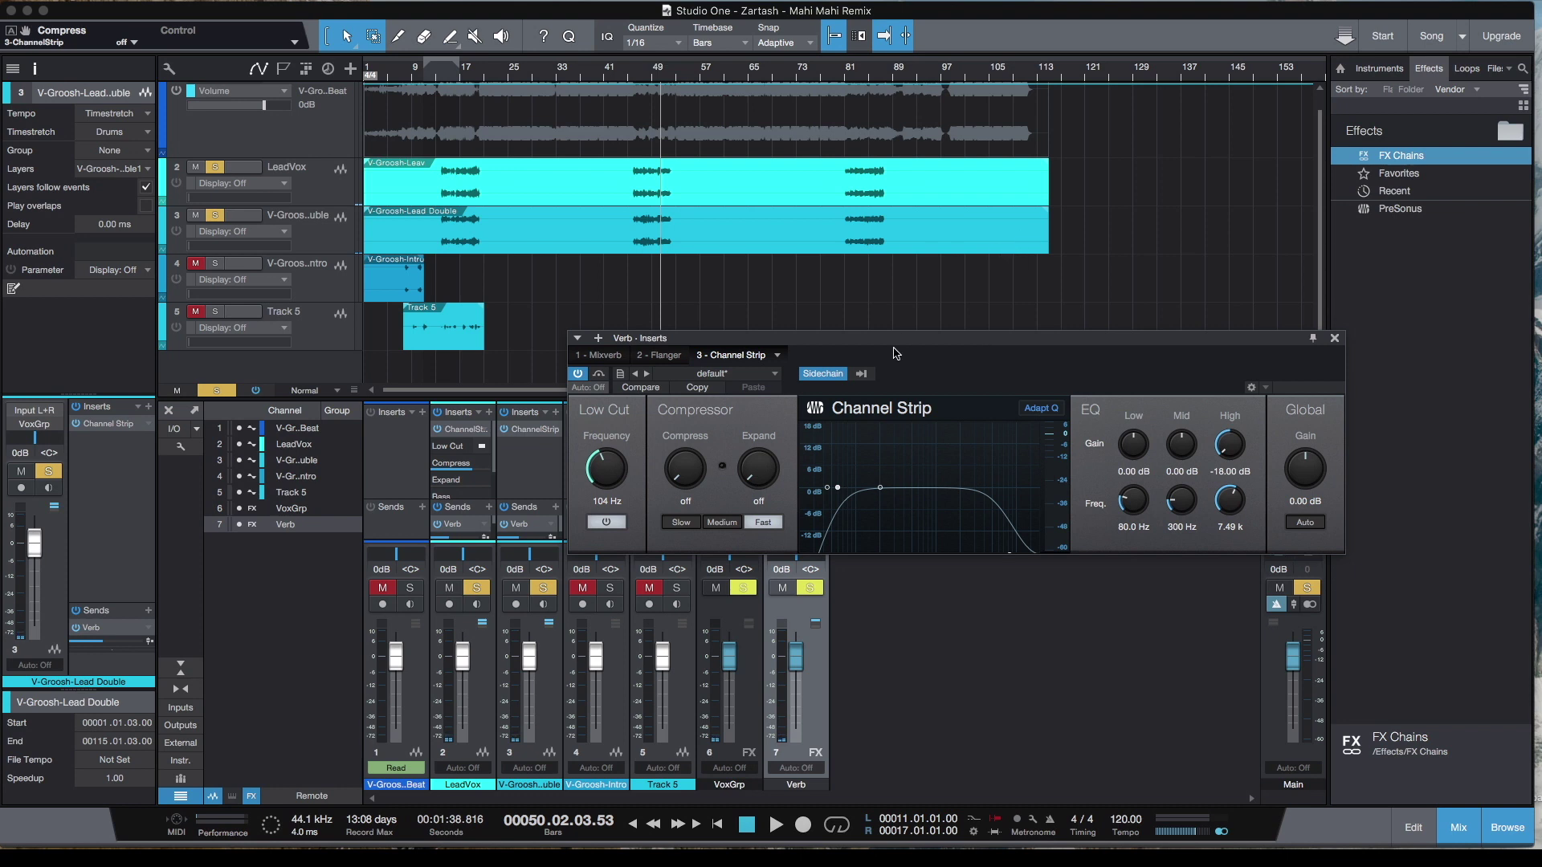
Raise the Verb Channel Strip compression to 34% and close its editor.
{"action": "left_click_drag", "start_coordinate": [817, 342], "coordinate": [801, 326]}
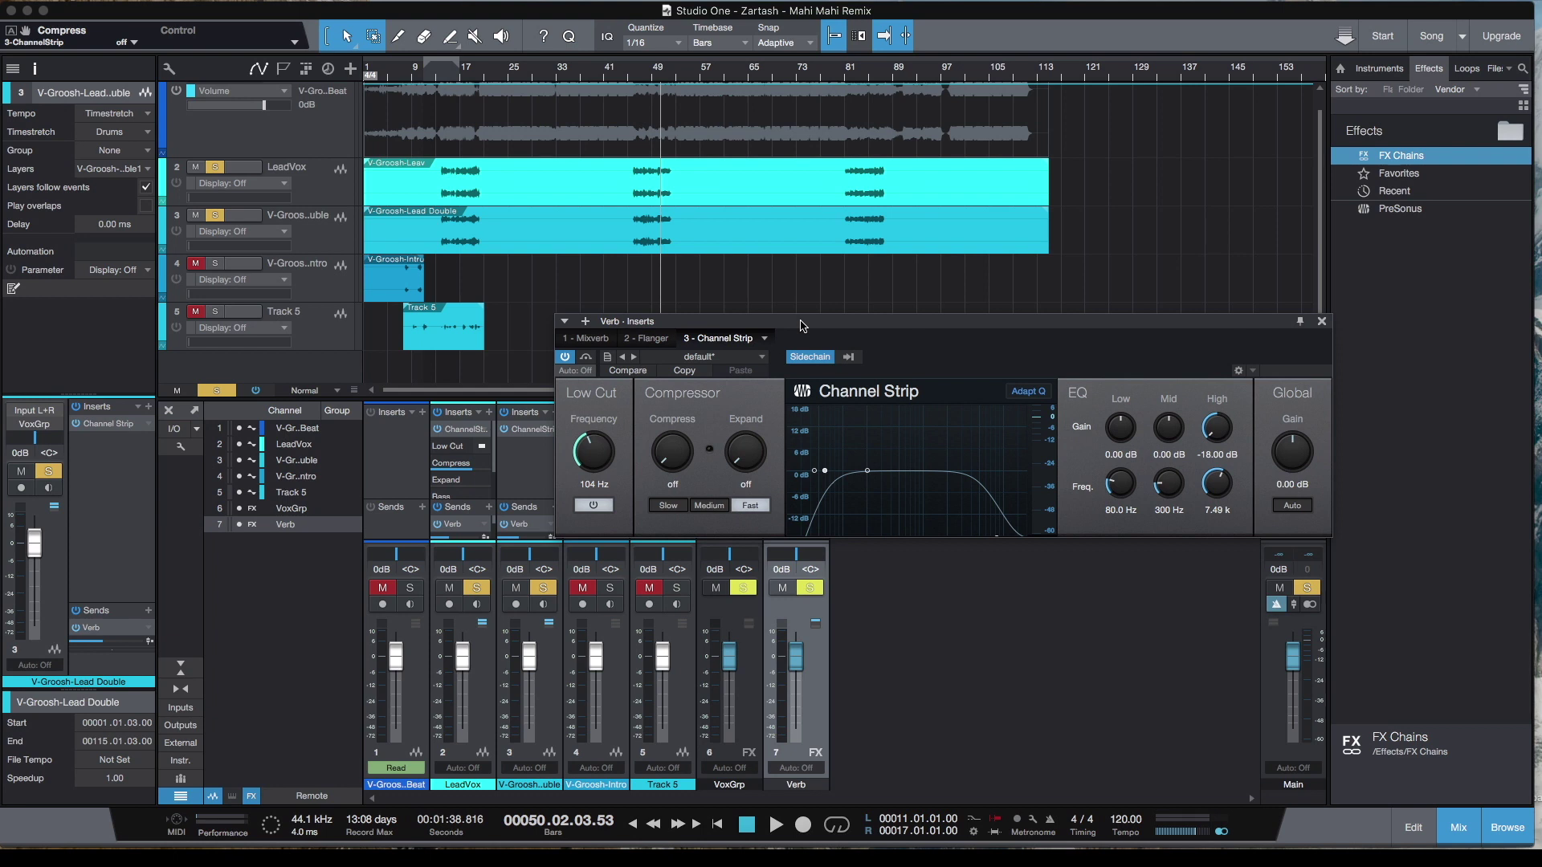
{"action": "left_click_drag", "start_coordinate": [801, 325], "coordinate": [789, 323]}
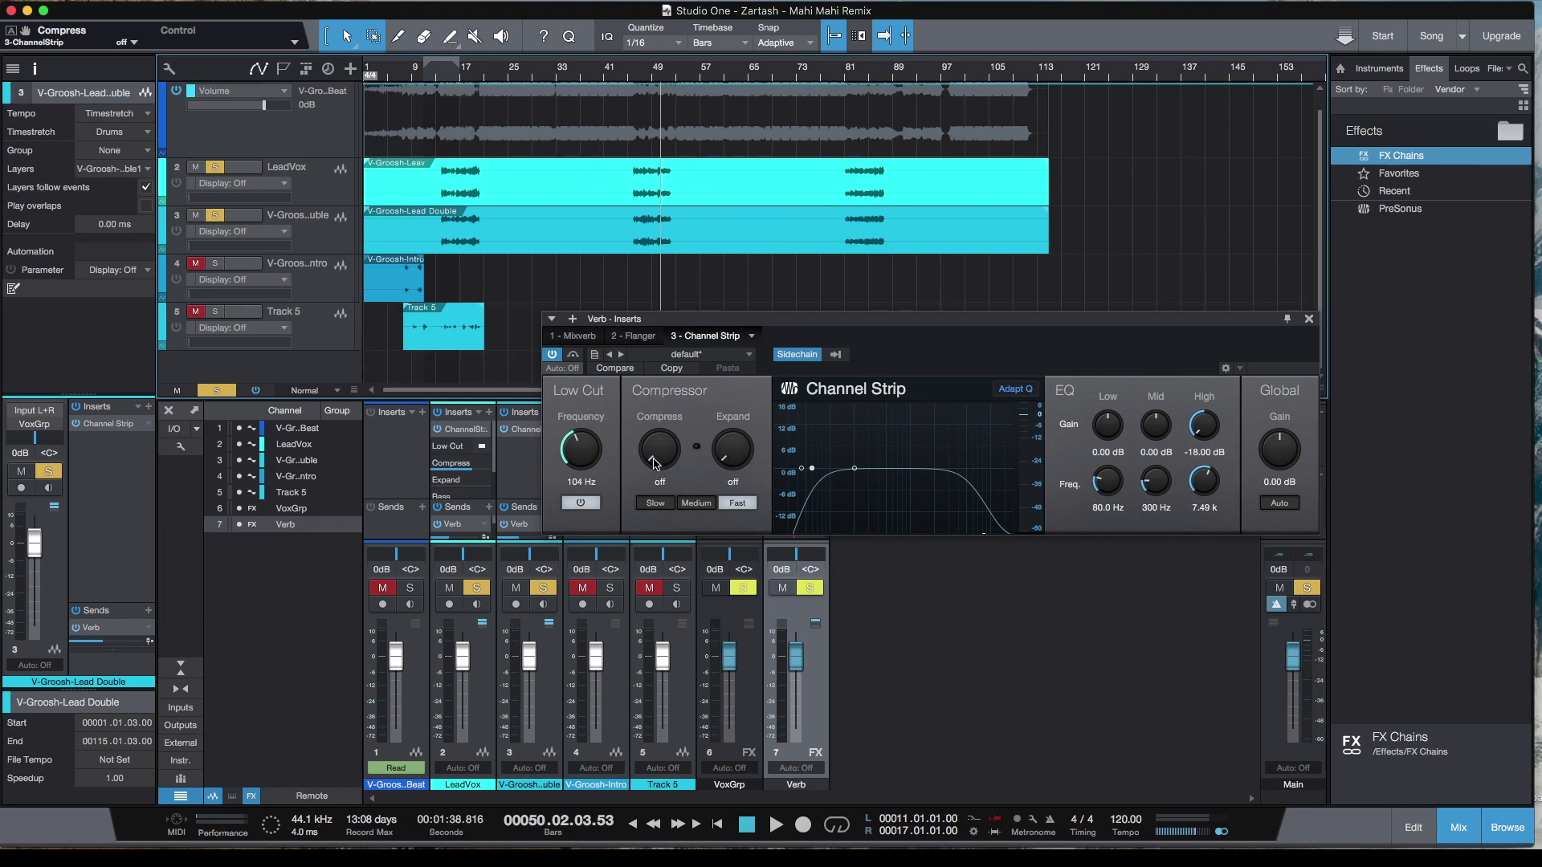
{"action": "left_click_drag", "start_coordinate": [652, 455], "coordinate": [663, 401]}
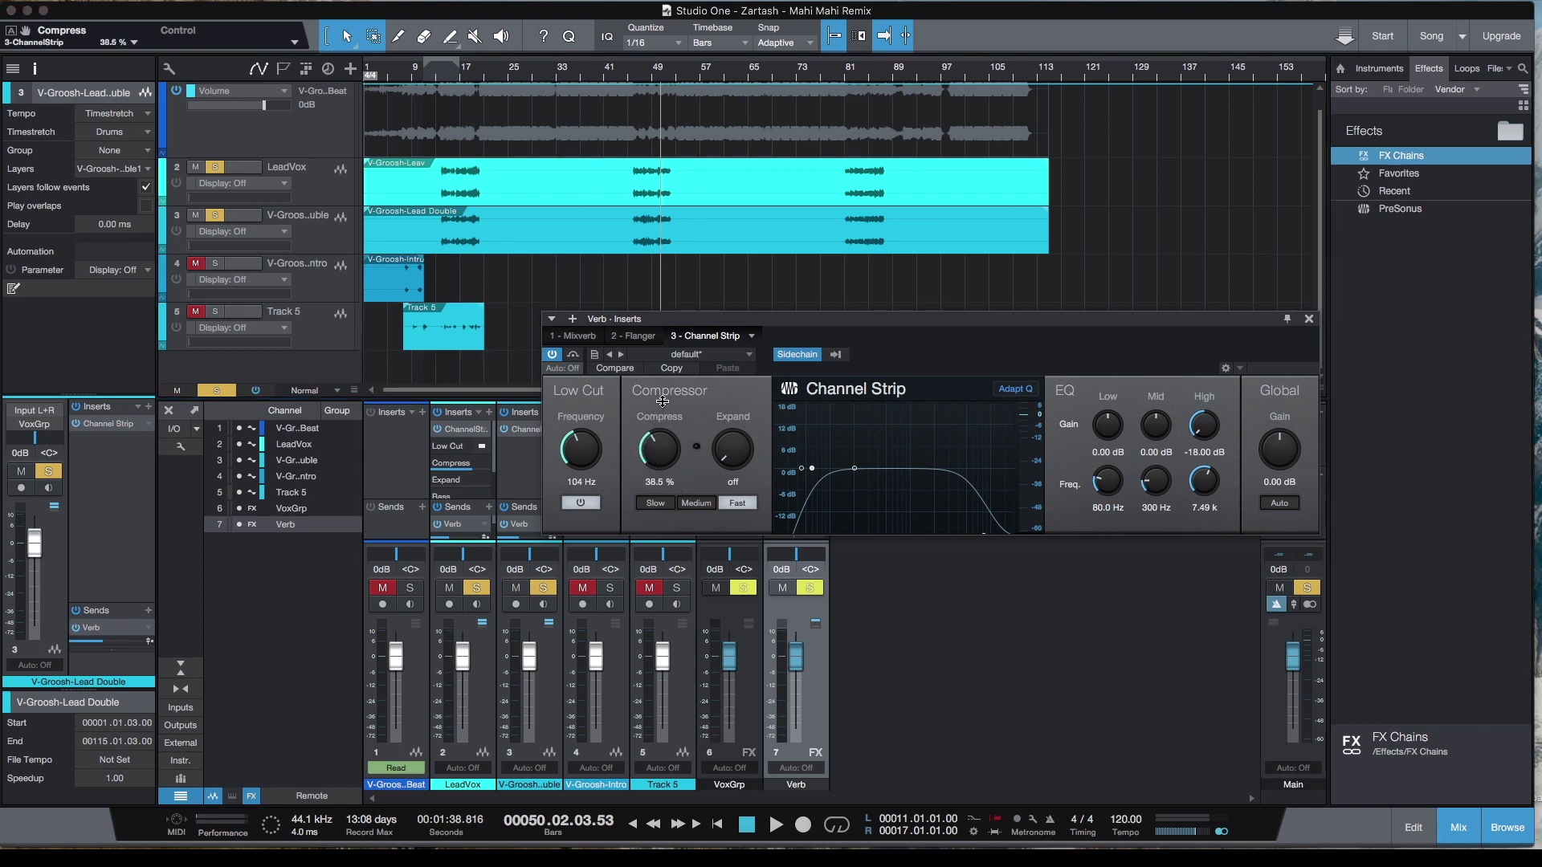
{"action": "left_click", "coordinate": [1309, 319]}
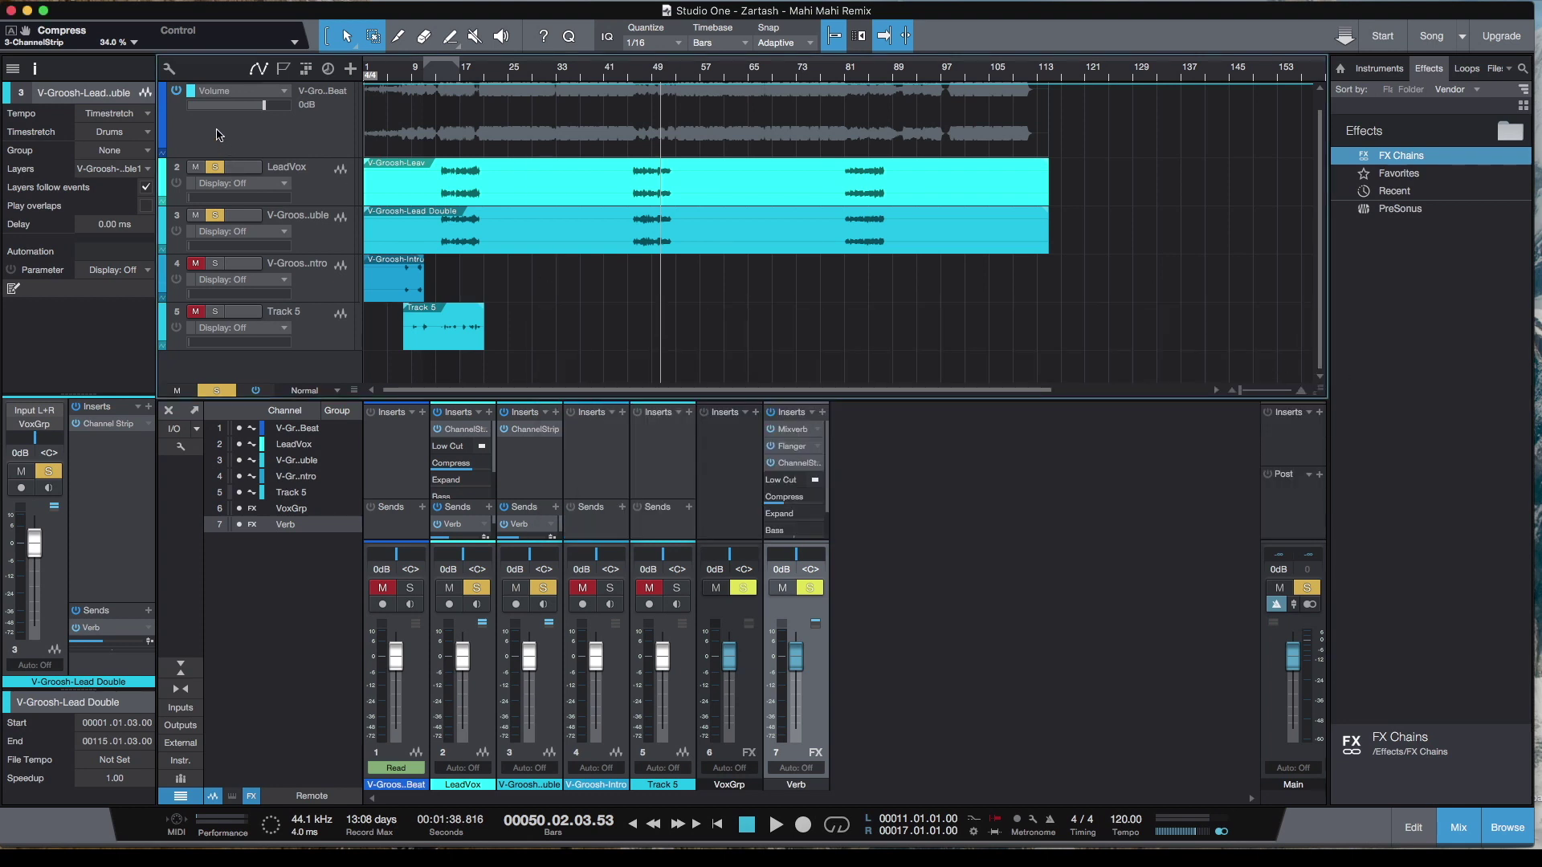
Play the full mix from bar 44 with all mutes and solos cleared, collapse the Verb Channel Strip, then stop.
{"action": "left_click", "coordinate": [622, 78]}
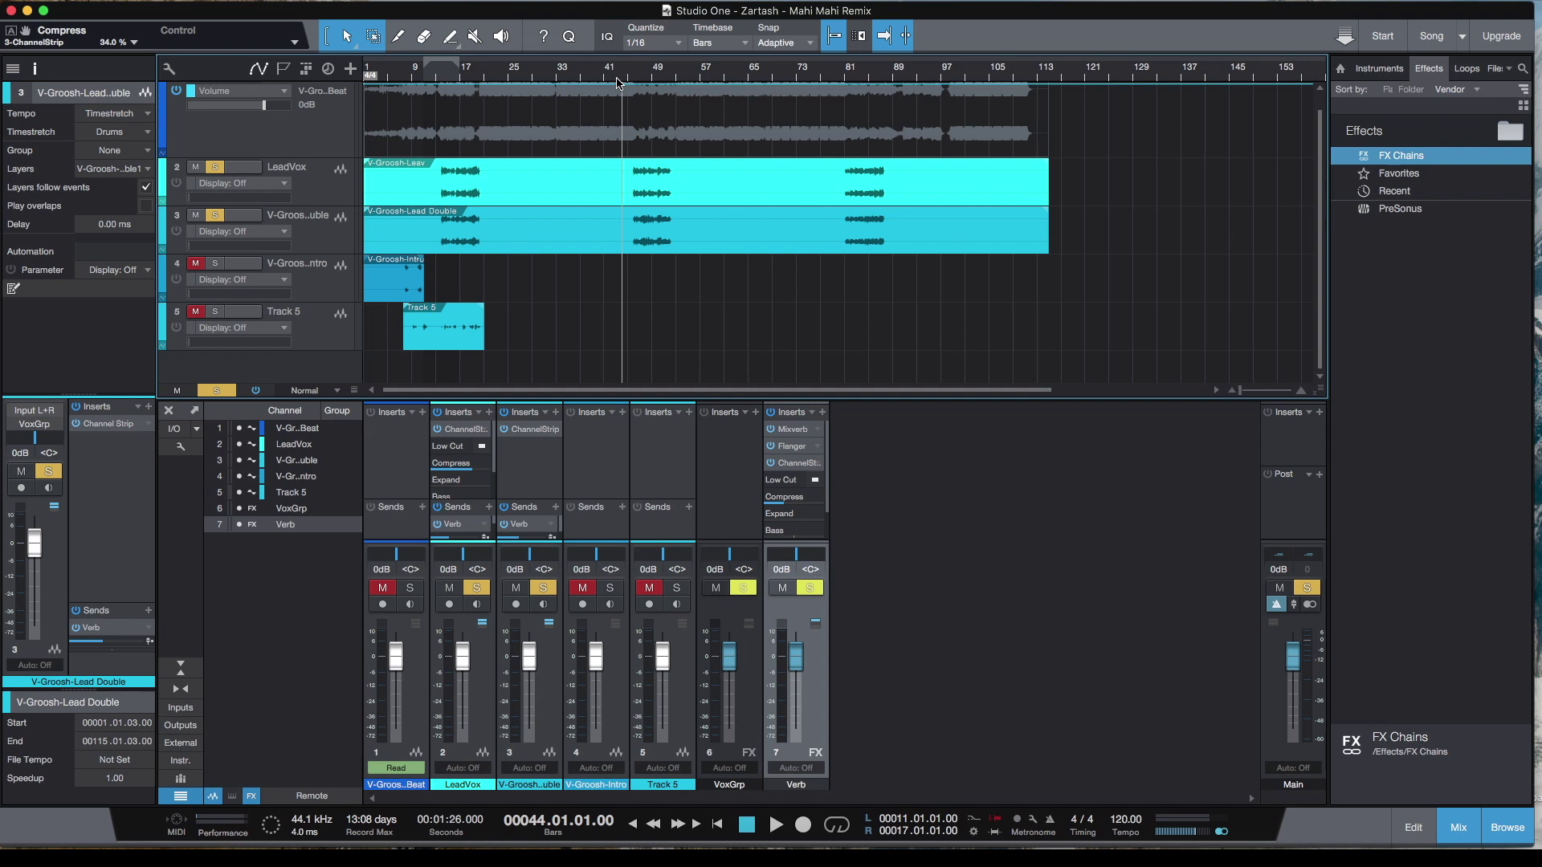
{"action": "key", "text": "space"}
{"action": "key", "text": "shift+s"}
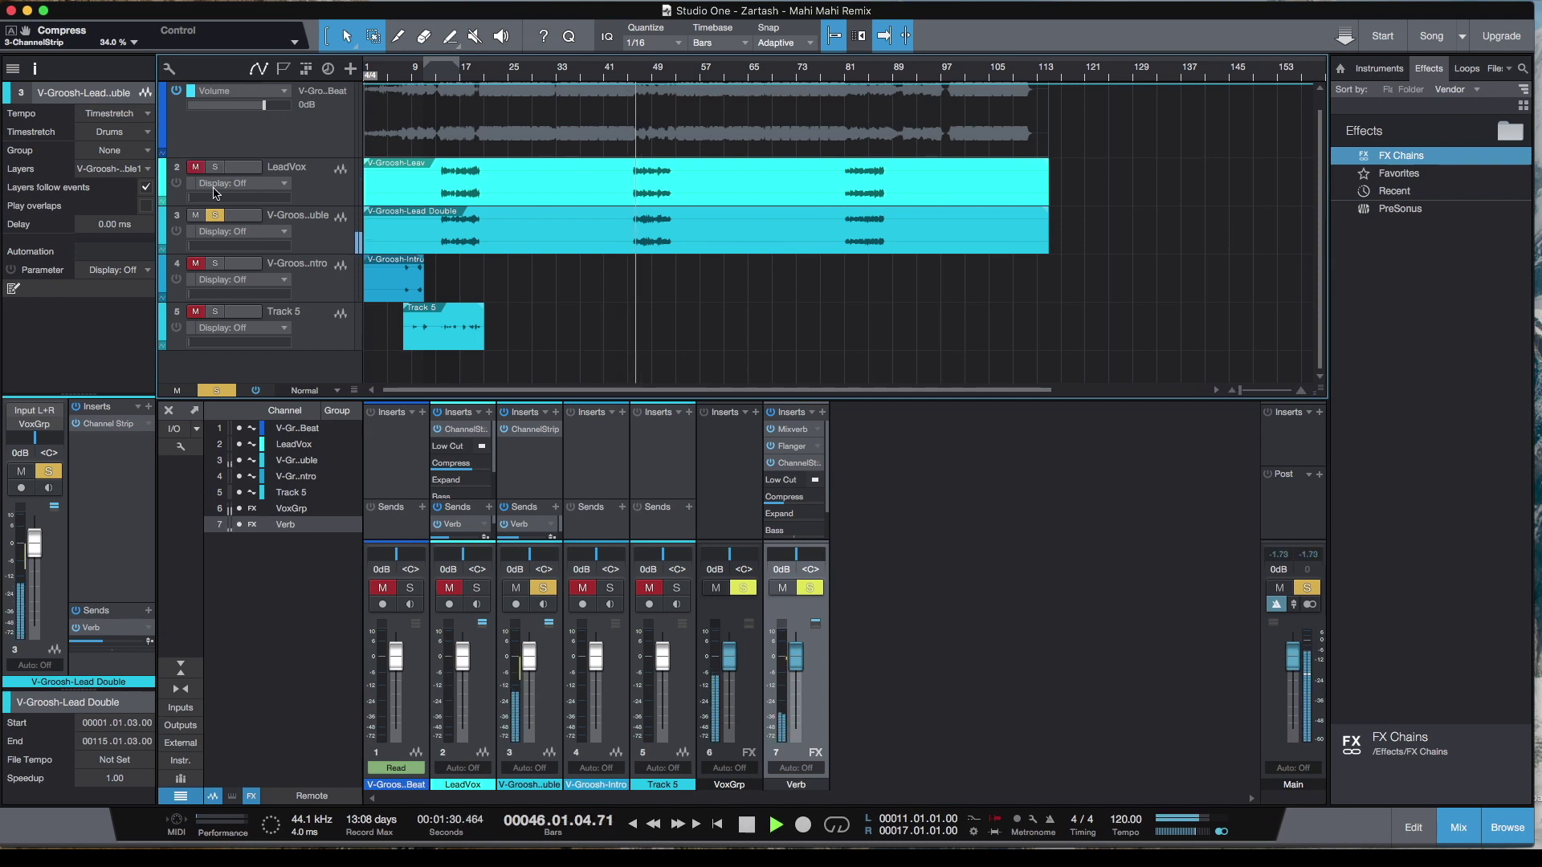
{"action": "key", "text": "shift+m"}
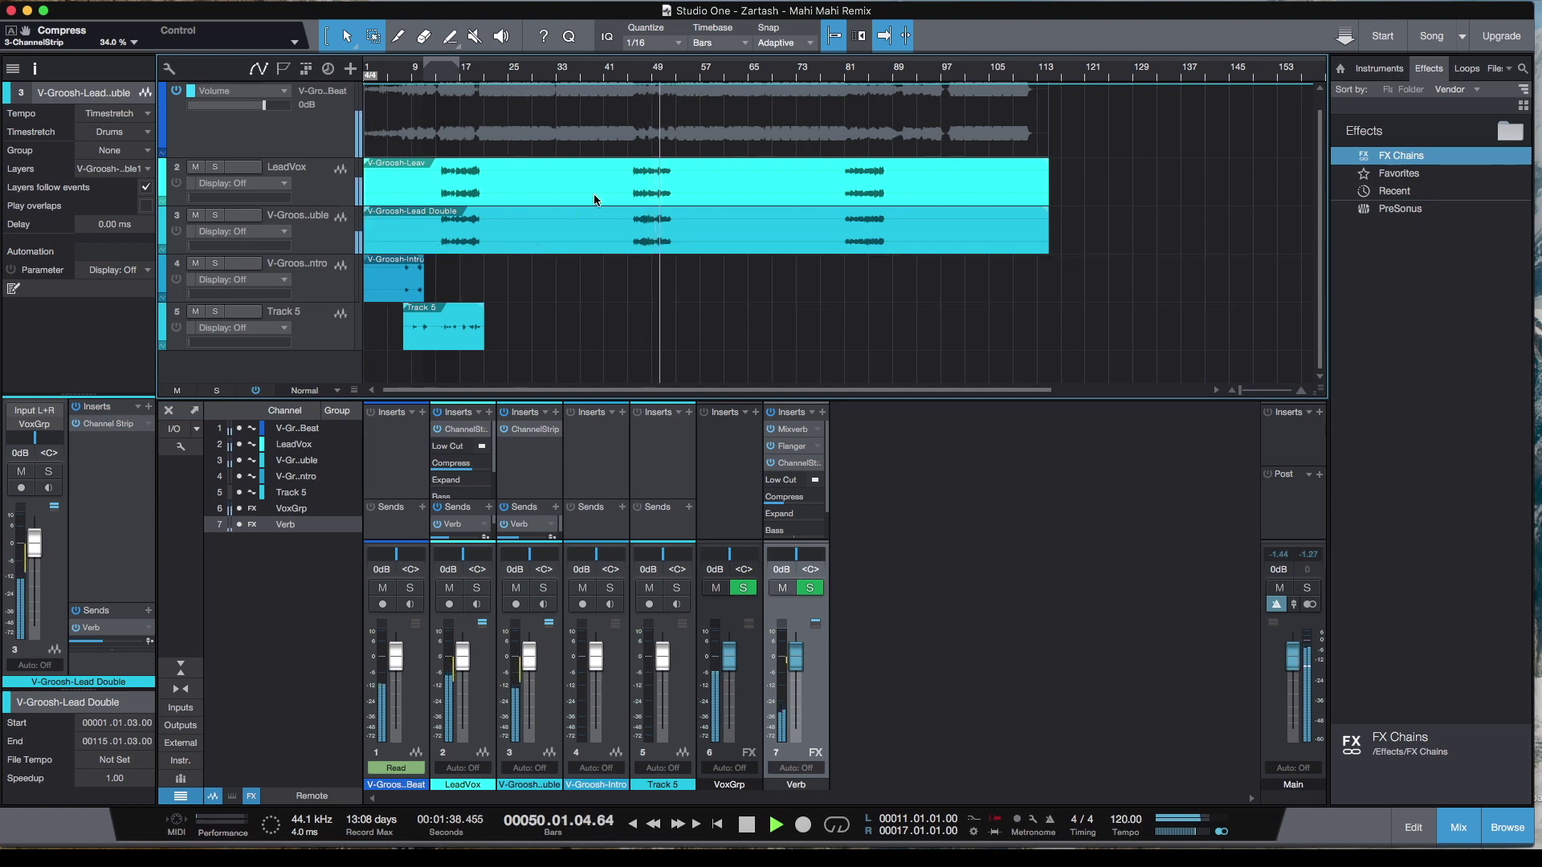
{"action": "left_click", "coordinate": [800, 469]}
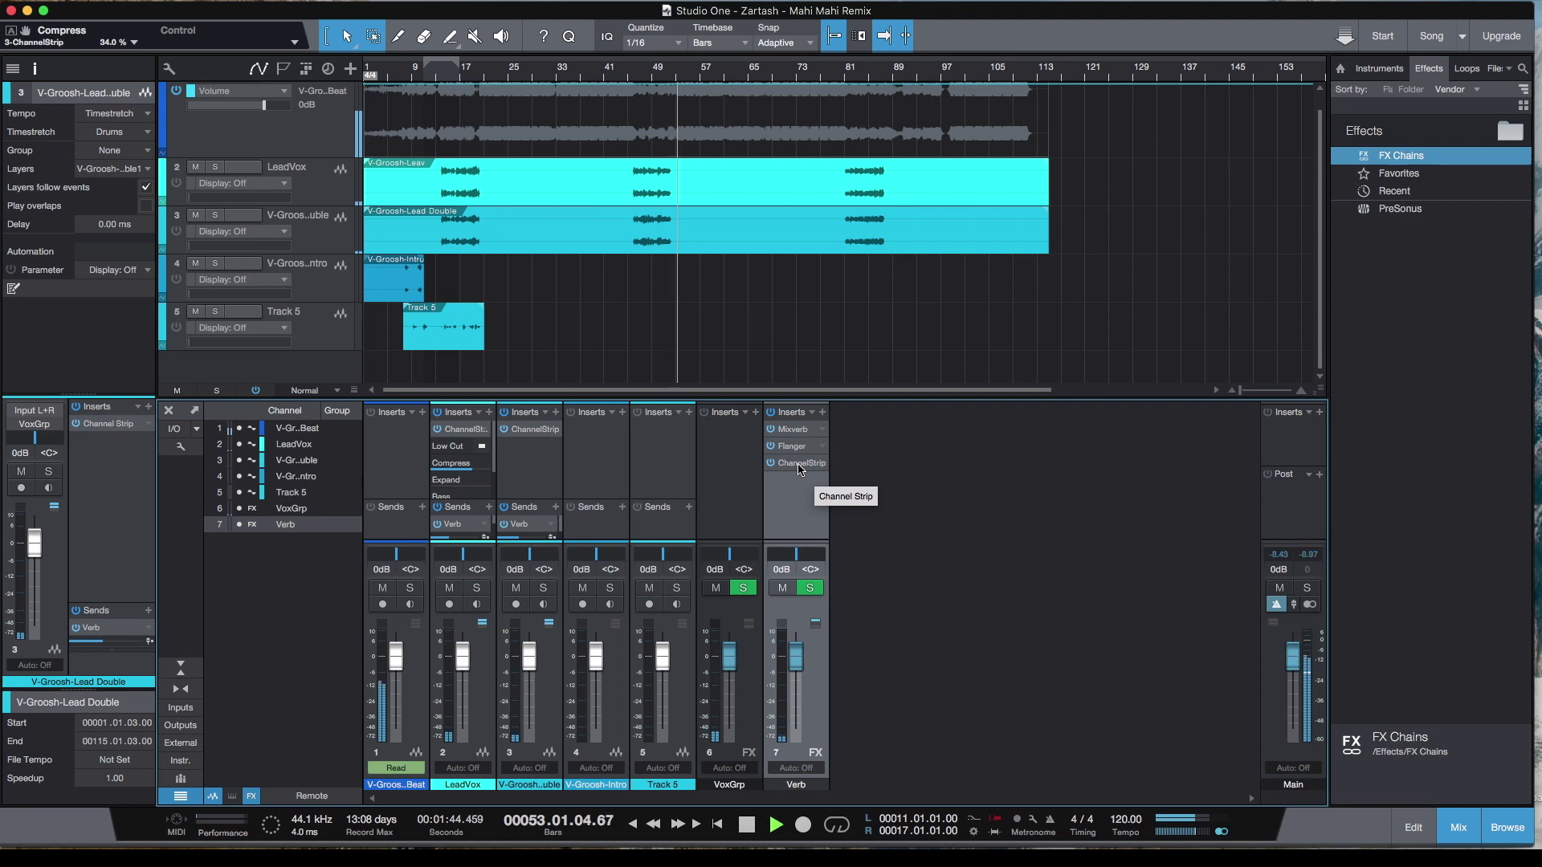
{"action": "key", "text": "space"}
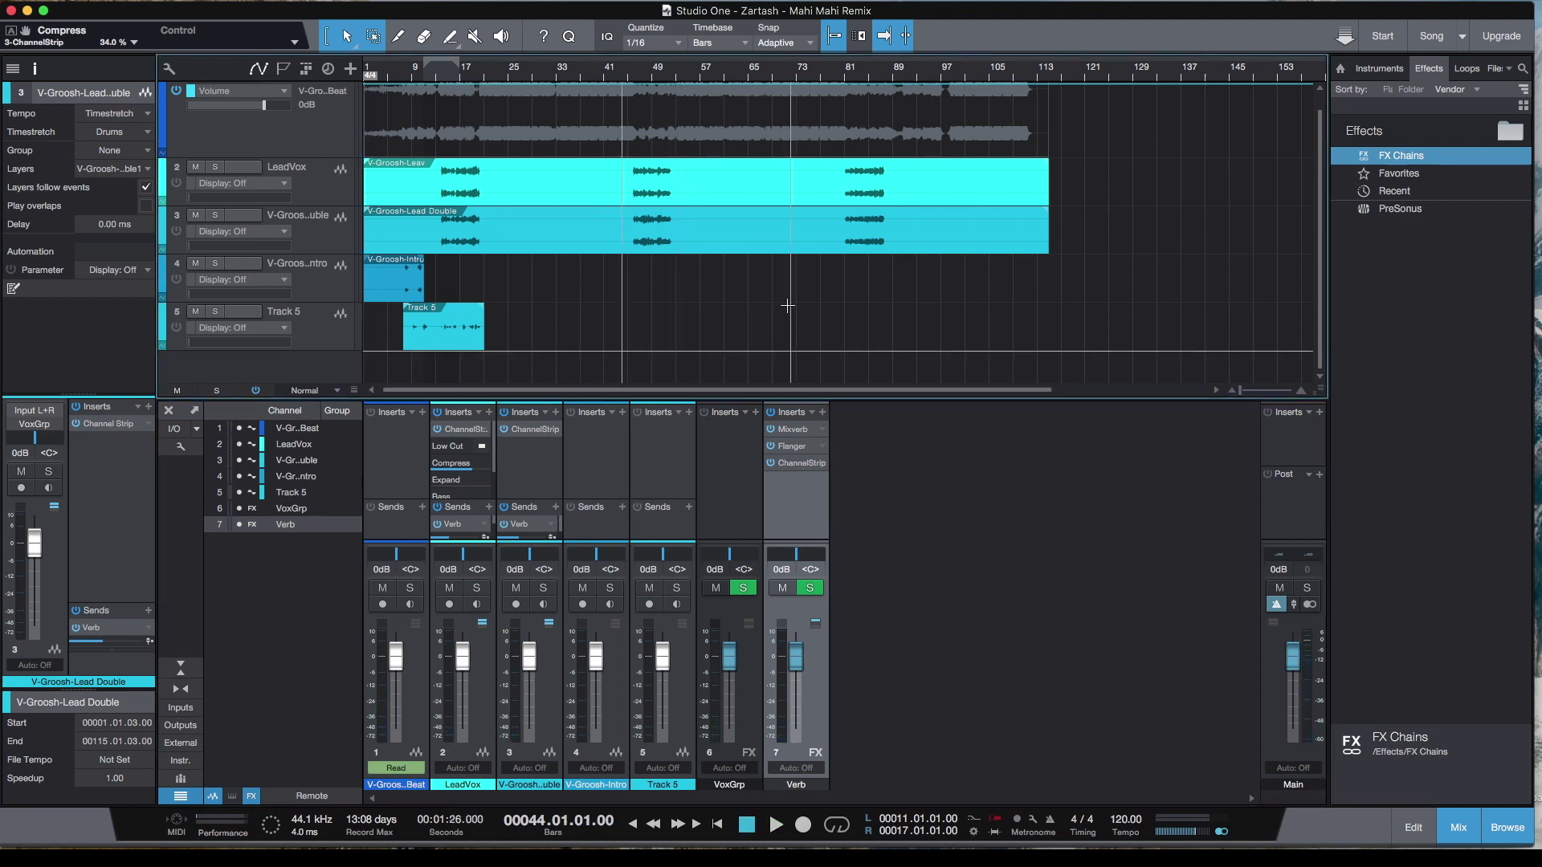